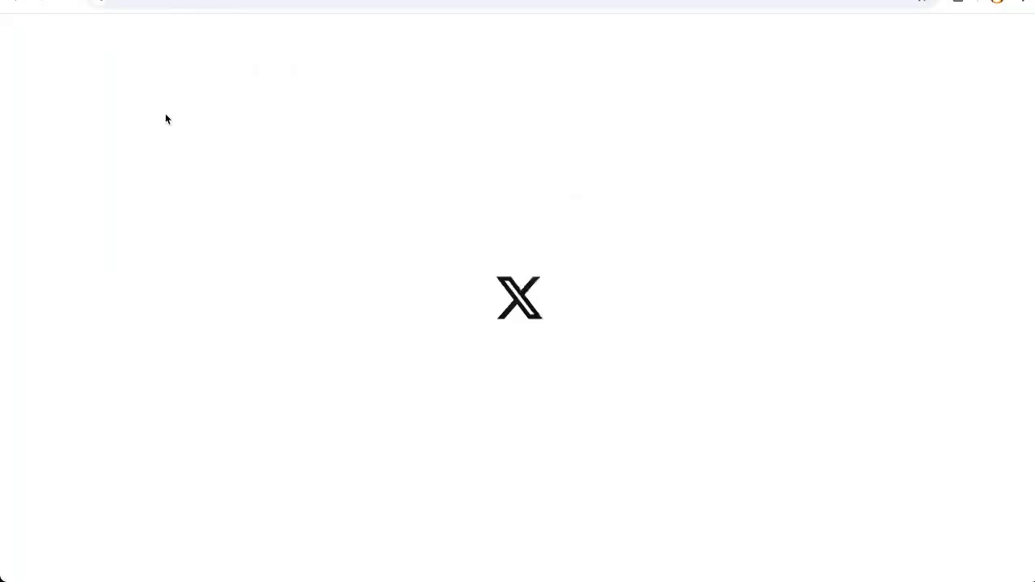
- Search X for "growth hacking"
click(806, 35)
text(growth hacking)
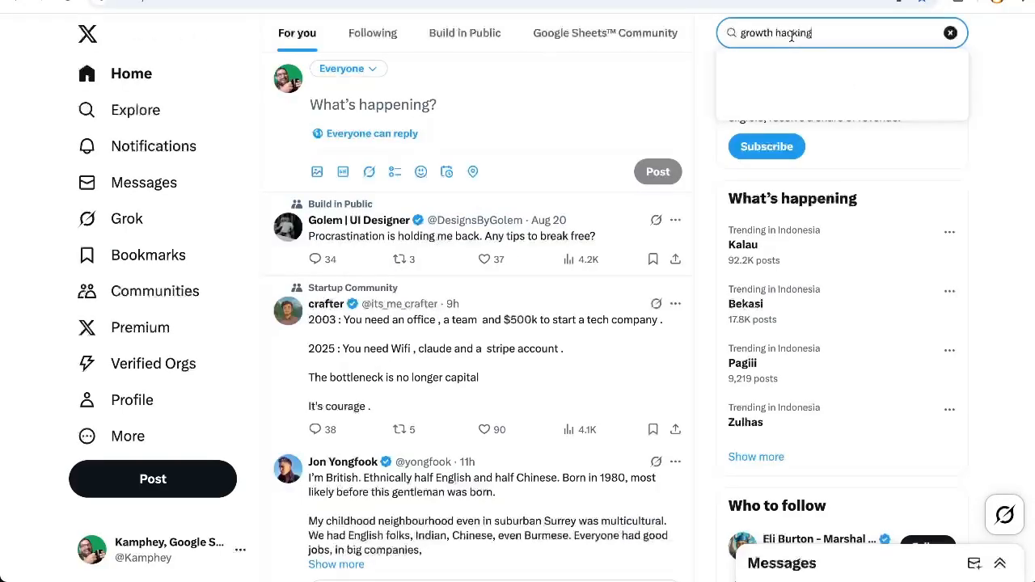
key(Return)
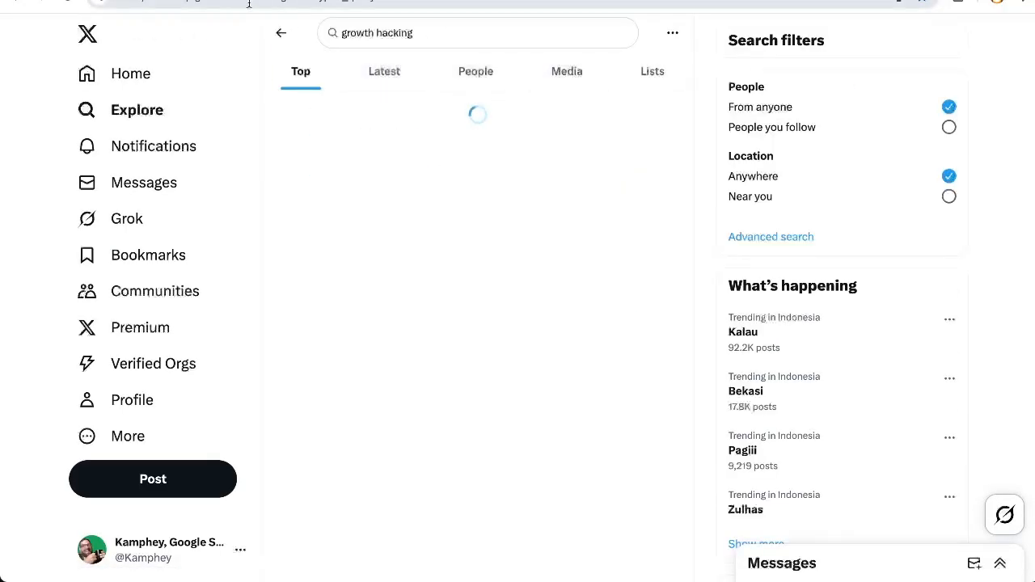
- Copy the search page address up to "growth%20hacking" and paste it into cell B2 of the Search Twitter spreadsheet in Google Sheets
click(247, 3)
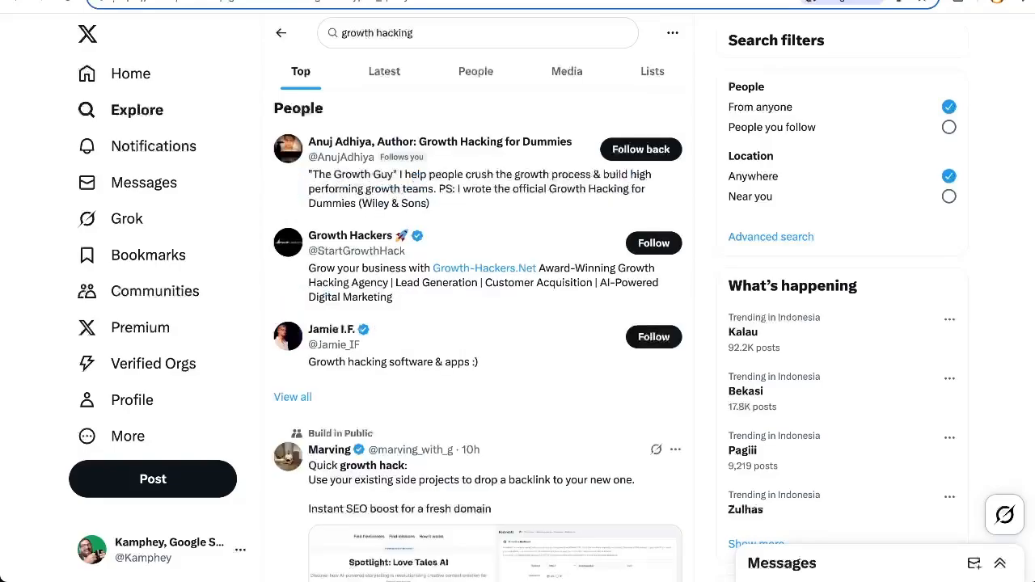
drag(128, 2, 277, 1)
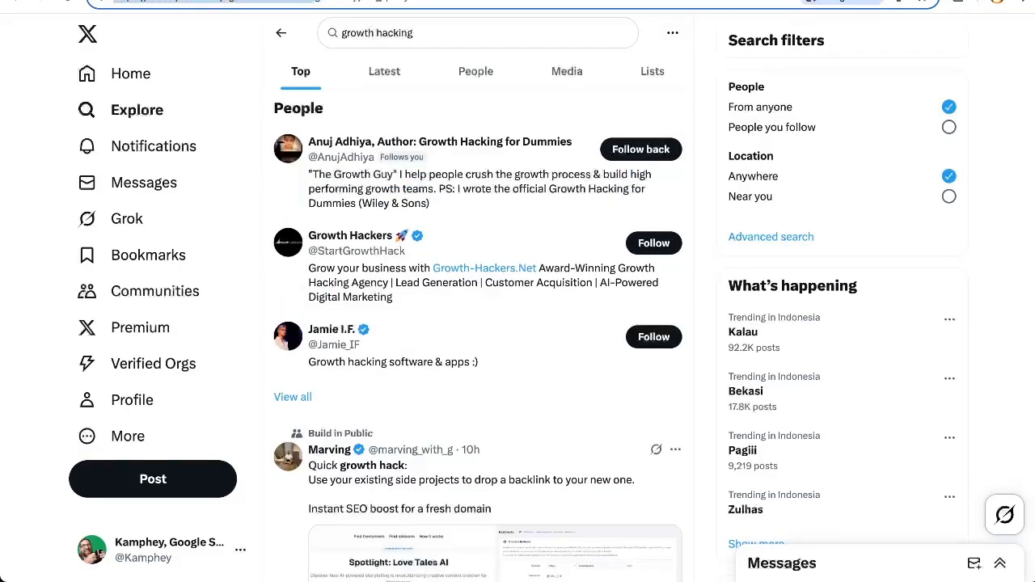
key(ctrl+shift+Tab)
click(311, 198)
text(https://x.com/search?q=growth%20hacking)
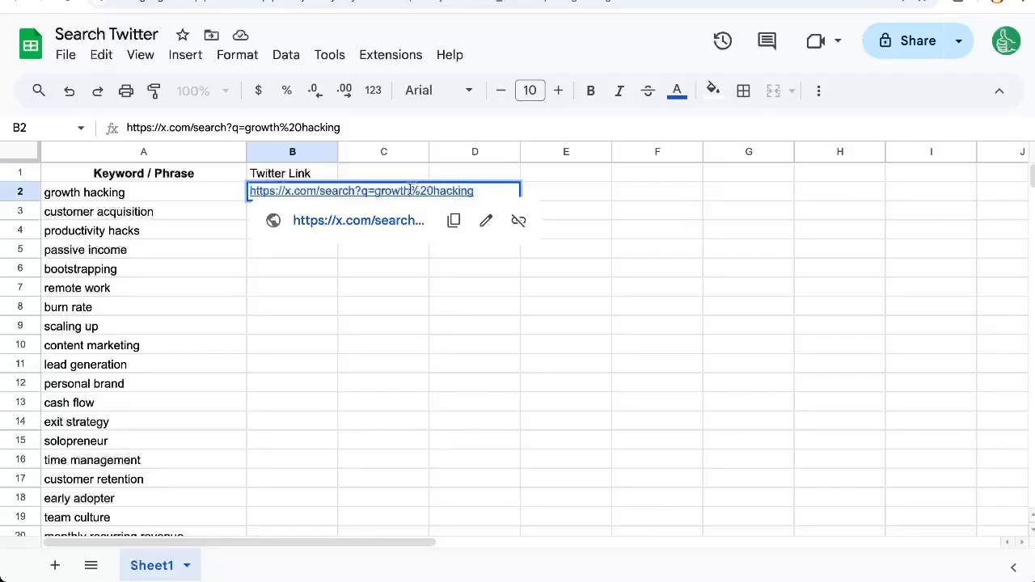
drag(411, 189, 427, 190)
drag(432, 189, 434, 190)
drag(249, 191, 374, 187)
key(ctrl+c)
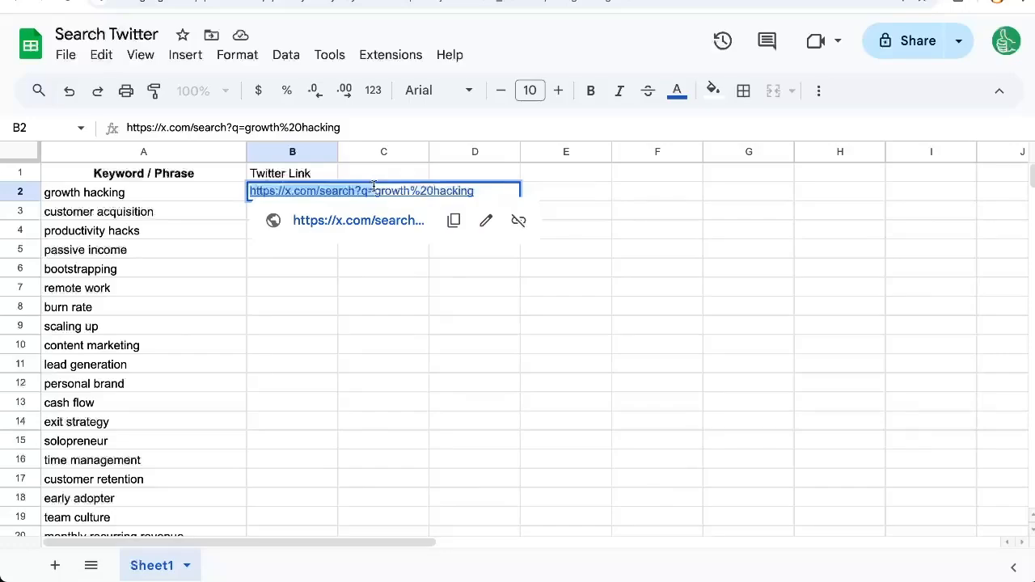
text(=)
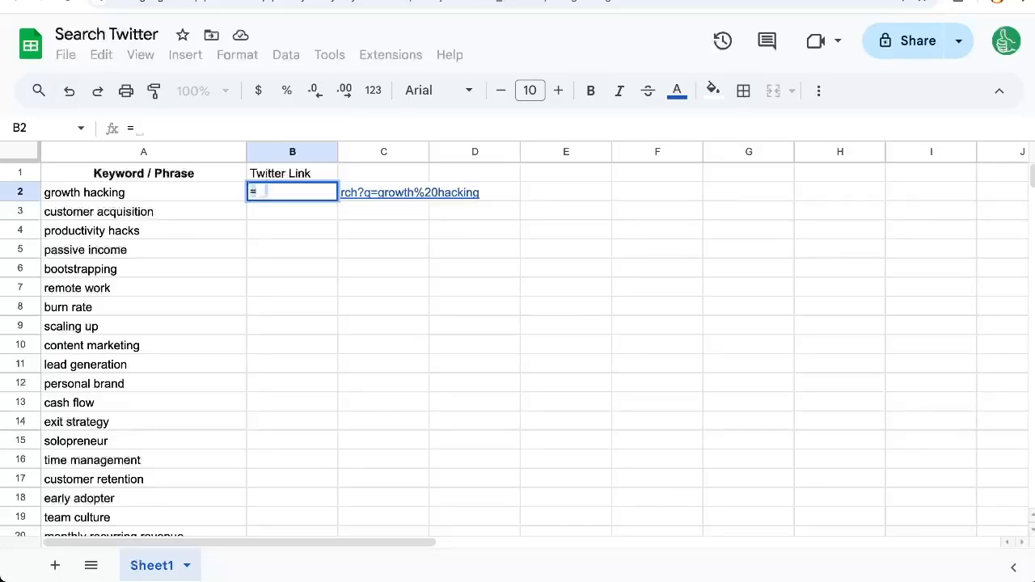
text(HYPERLINK()
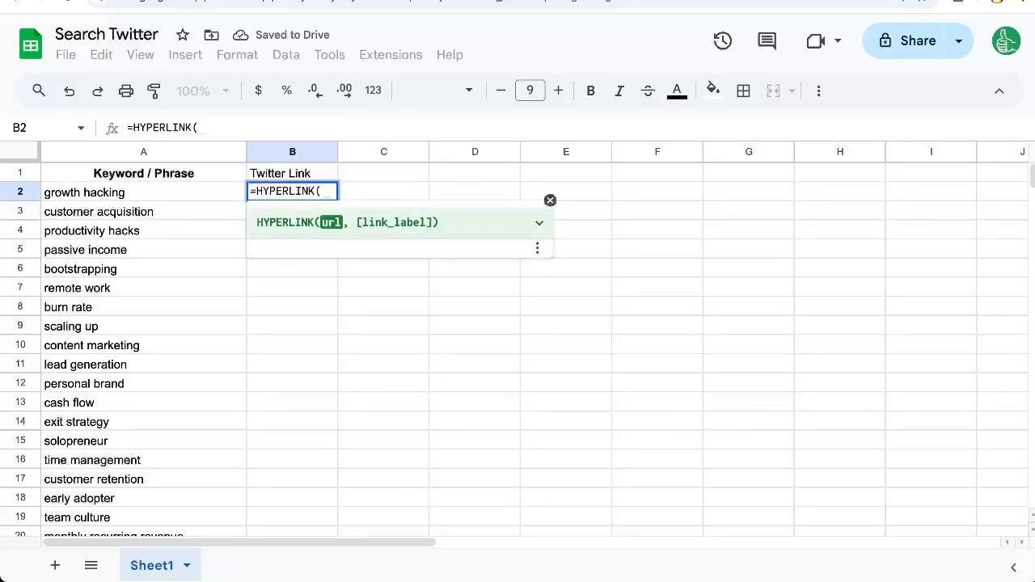
text(")
key(ctrl+v)
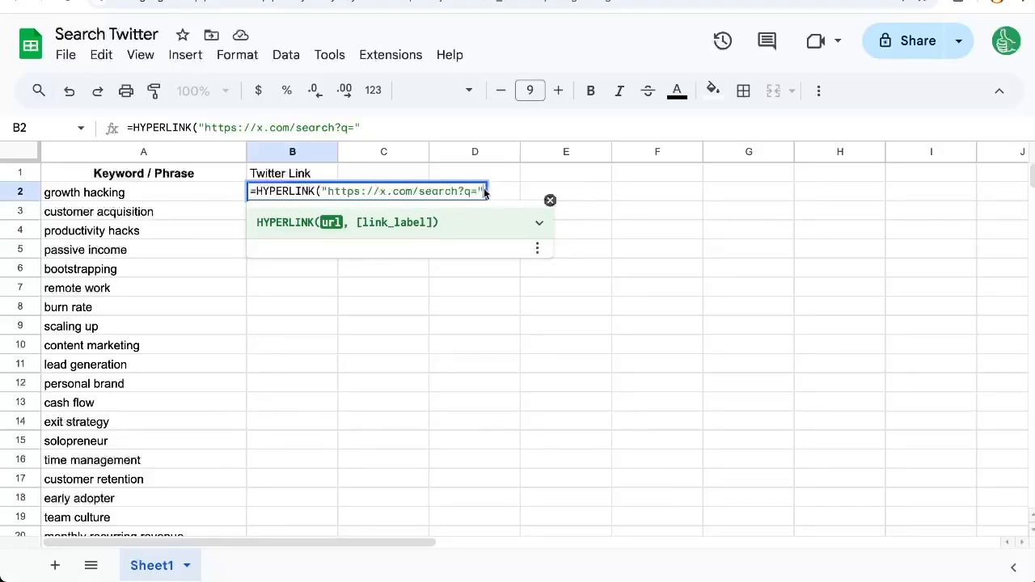
- Append &ENCODEURL(A2) to the base address in B2 and complete the HYPERLINK formula
text(&)
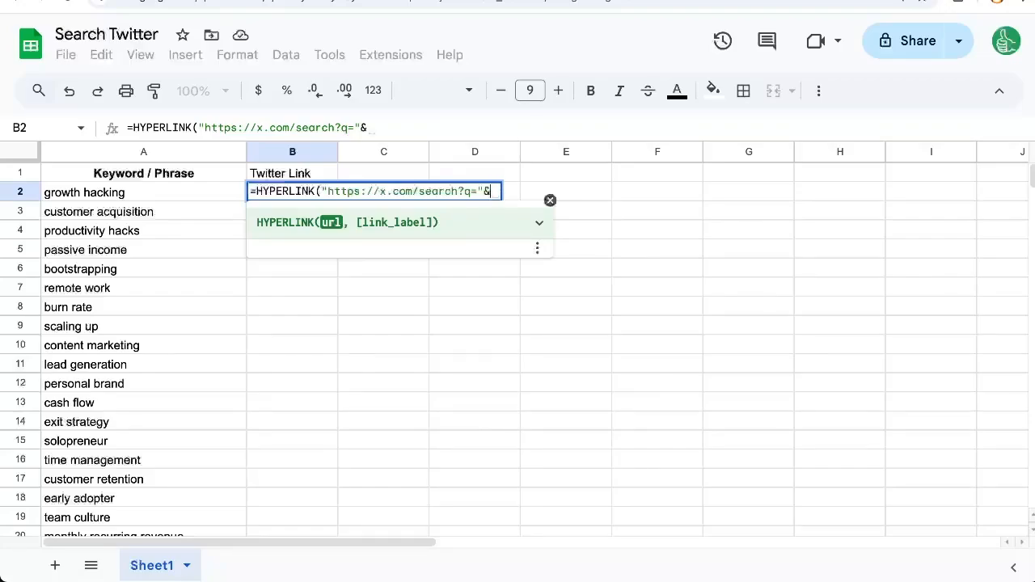
click(135, 199)
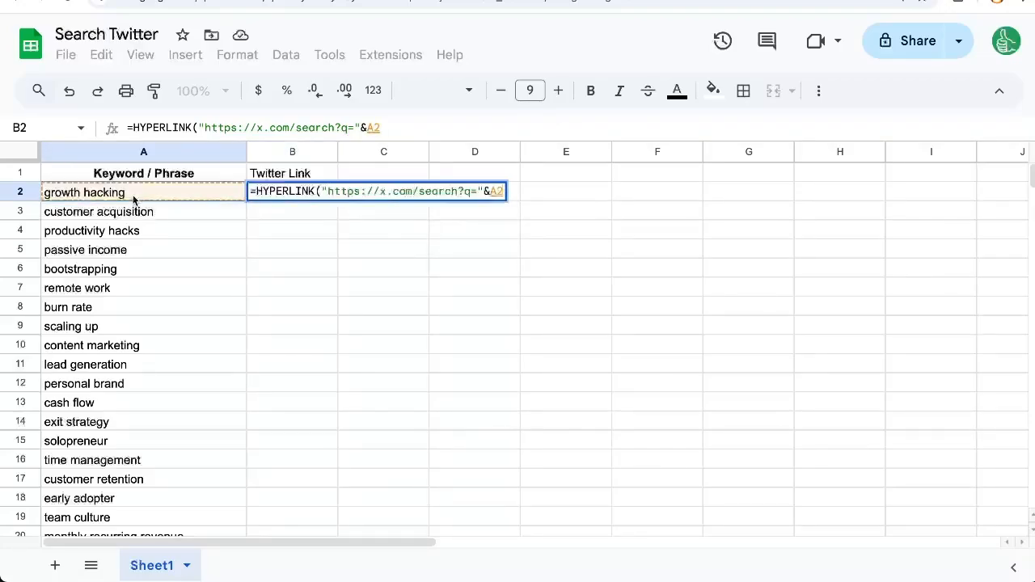
click(491, 192)
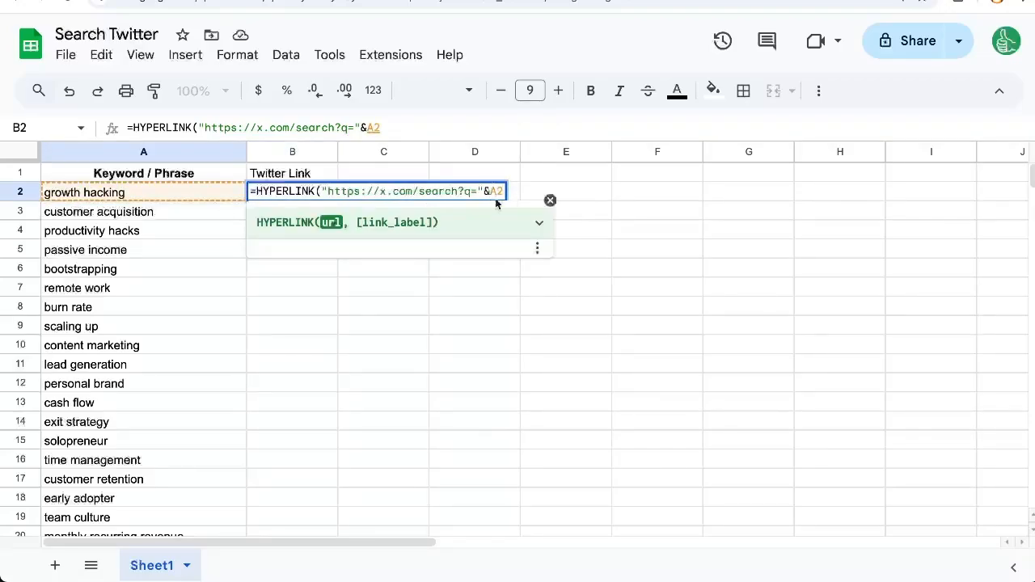
text(ENCODEURL()
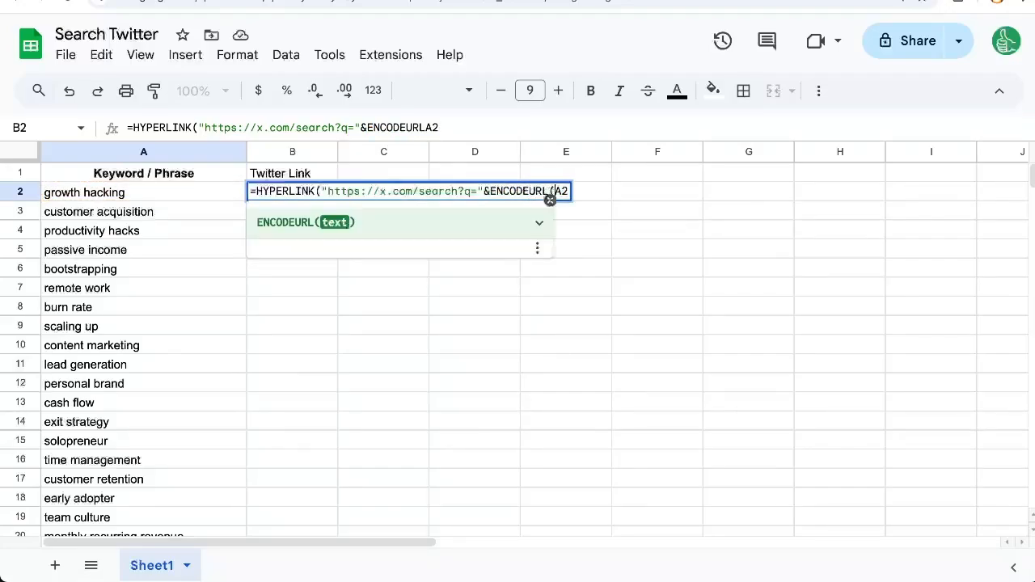
key(End)
text())
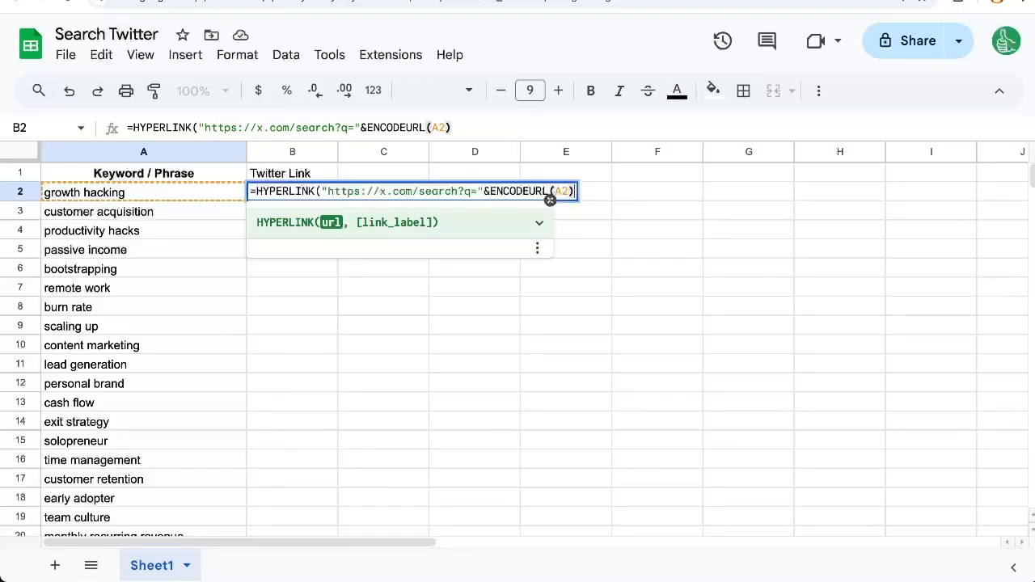
text())
key(Return)
key(Up)
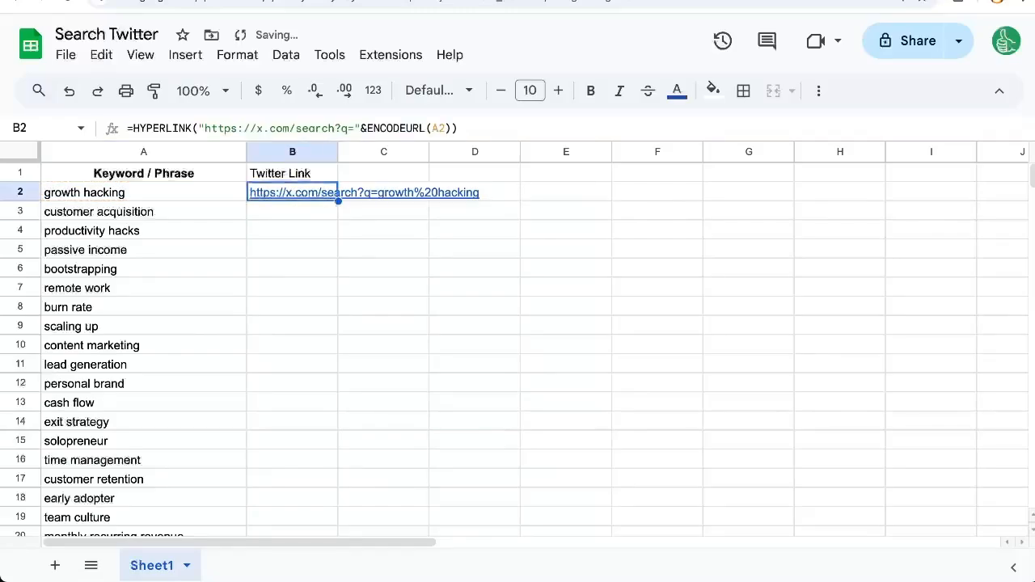
- Copy the HYPERLINK formula from B2 into cells B3 to B6
mouse_move(292, 197)
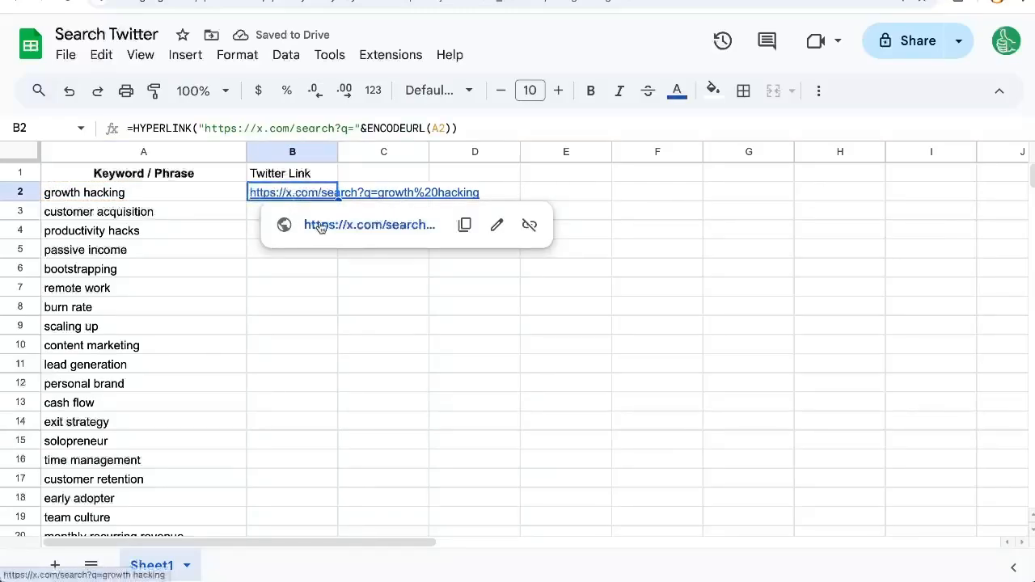
click(196, 195)
key(Right)
key(ctrl+c)
key(Down)
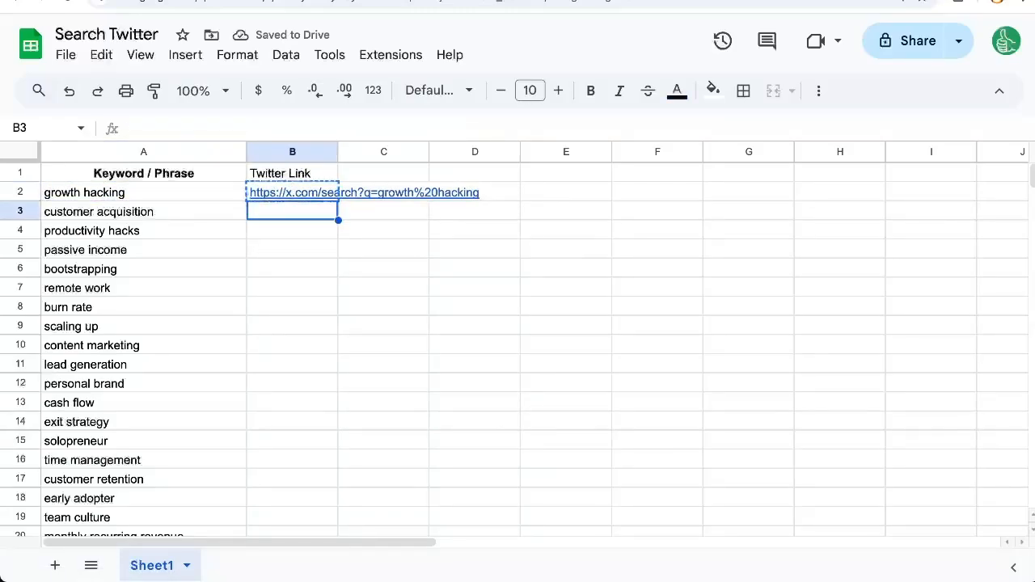
key(ctrl+v)
key(Down)
key(ctrl+v)
key(Down)
key(ctrl+v)
key(Down)
key(ctrl+v)
- Open the customer acquisition link in B3, look through the X search results and return to the spreadsheet
click(275, 217)
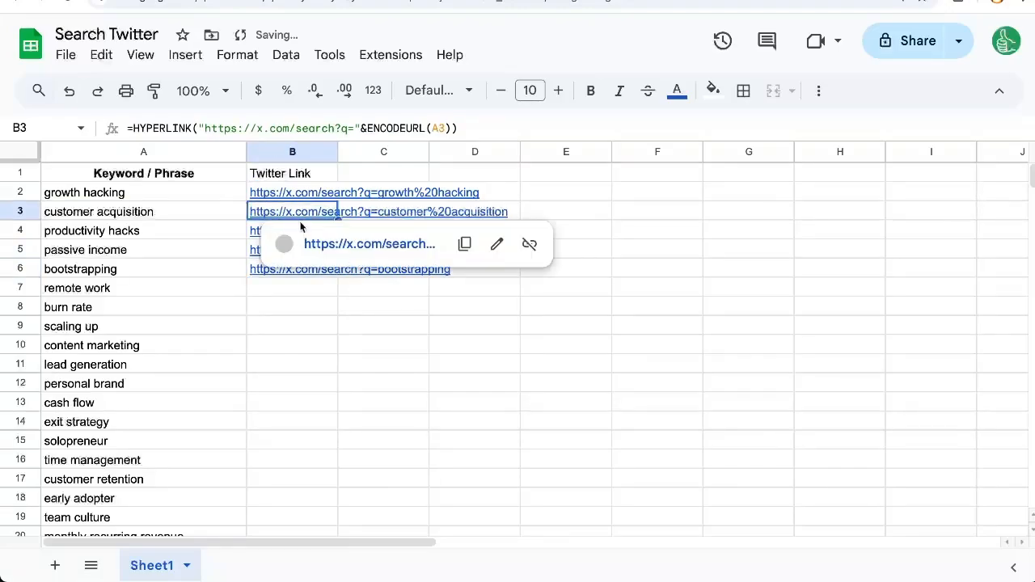
click(323, 241)
scroll(324, 246, down, 3)
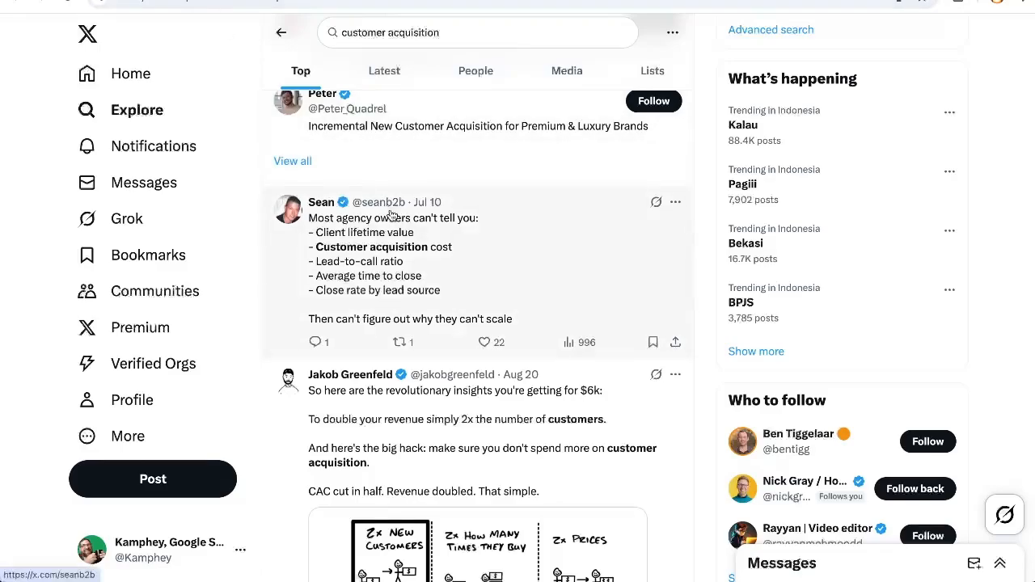
scroll(397, 236, up, 2)
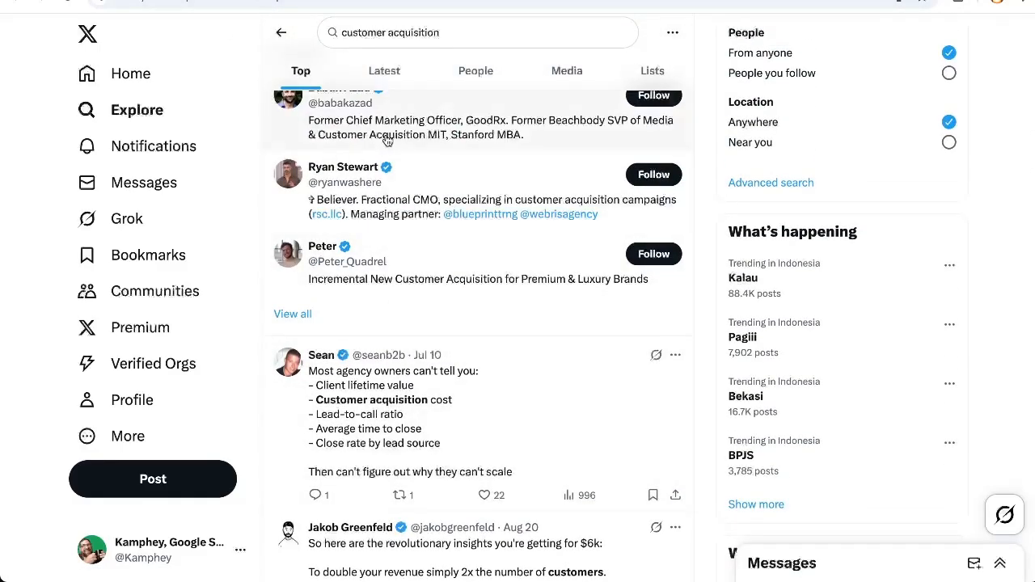
scroll(413, 360, down, 4)
scroll(413, 361, down, 10)
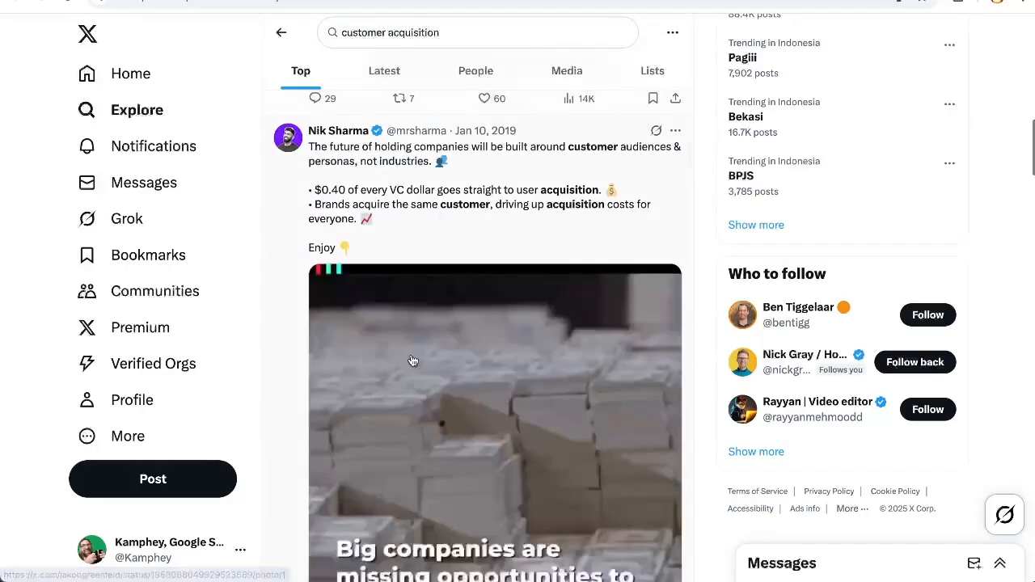
click(234, 1)
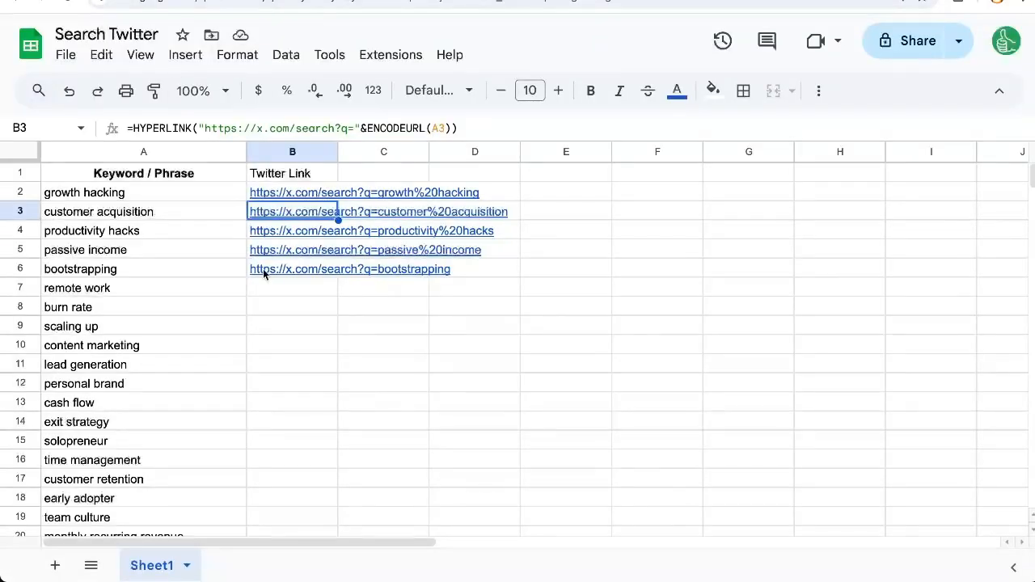
- Widen column B so the complete Twitter links fit inside it
mouse_move(313, 211)
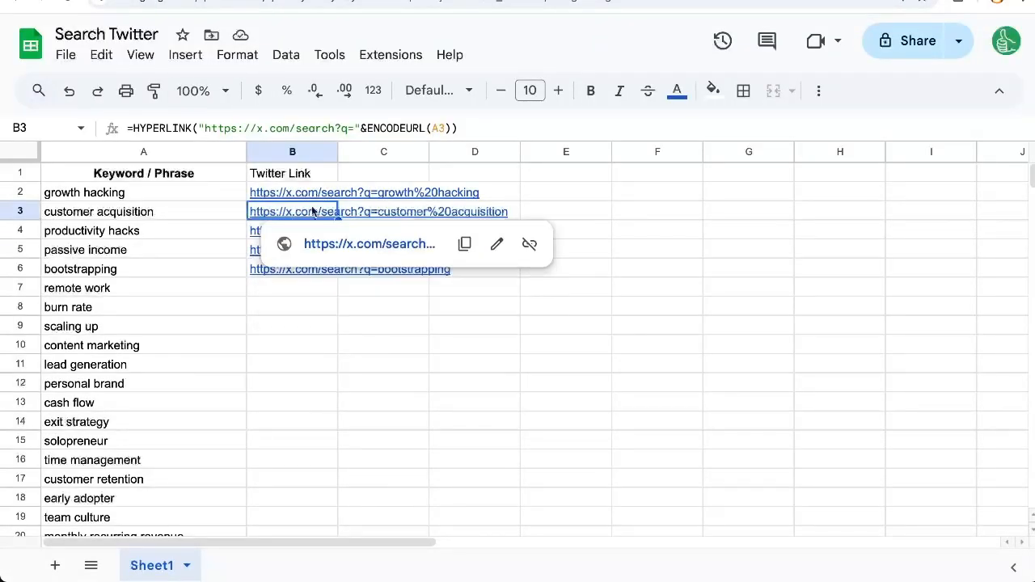
click(362, 195)
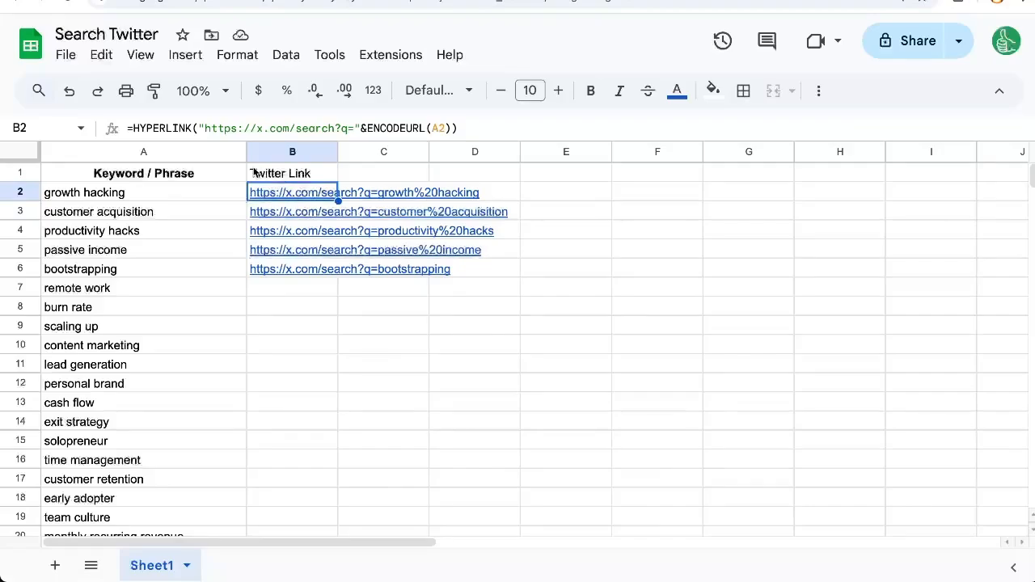
drag(340, 152, 542, 152)
- Add the link label "Search on Twitter" to the HYPERLINK formula in B2
mouse_move(344, 193)
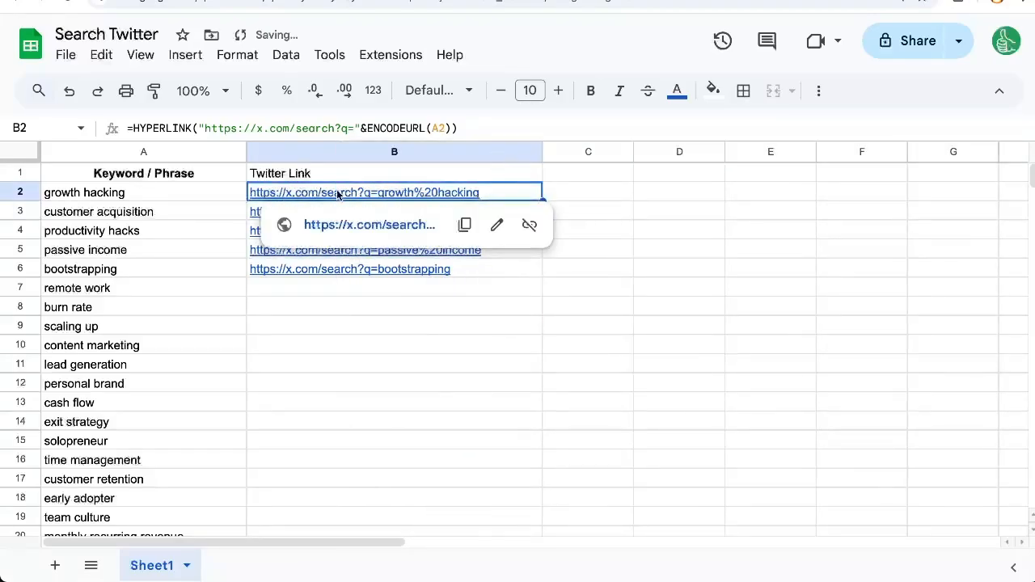
double_click(335, 194)
click(575, 192)
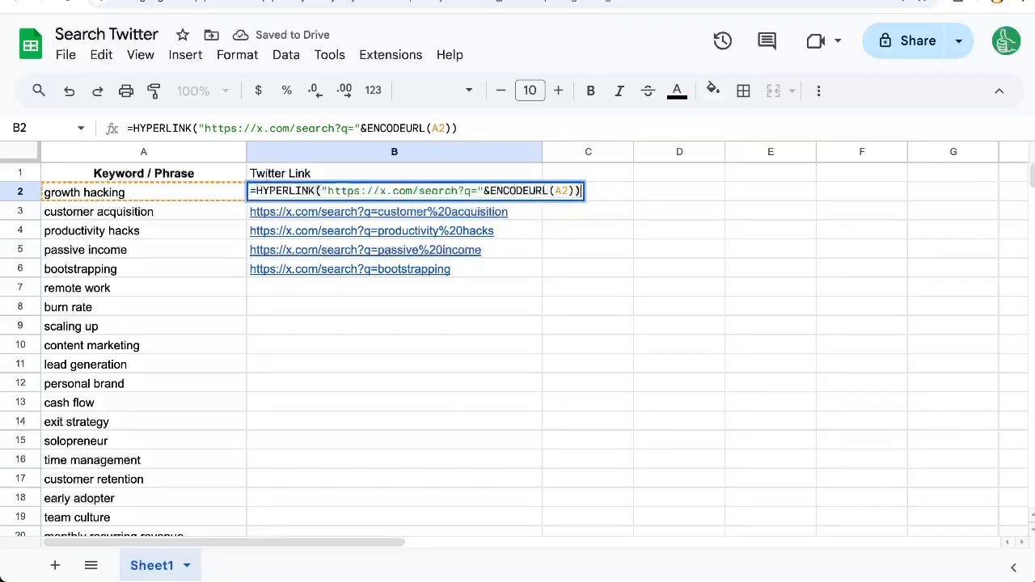
text(,"Search on Twit)
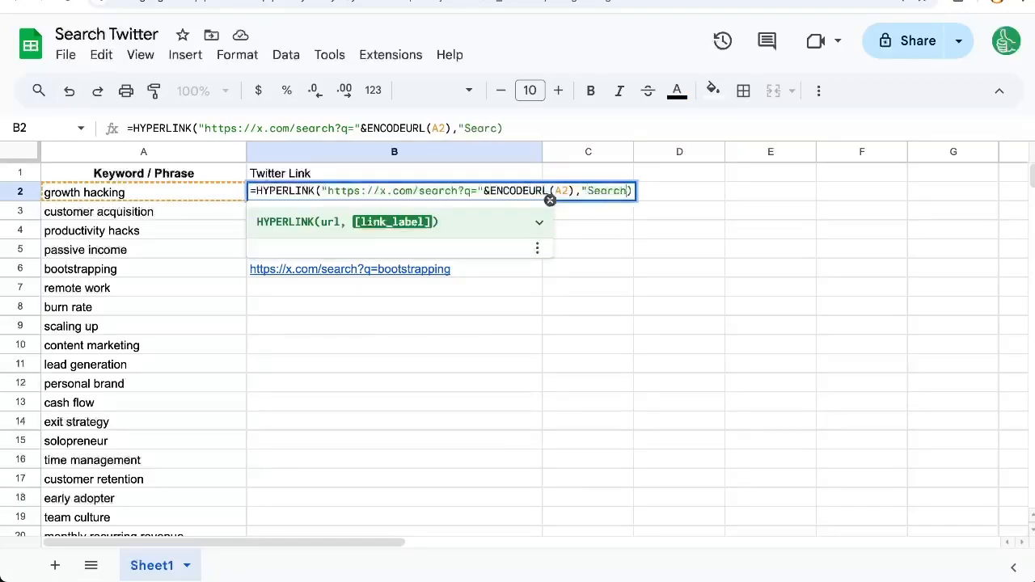
text(ter")
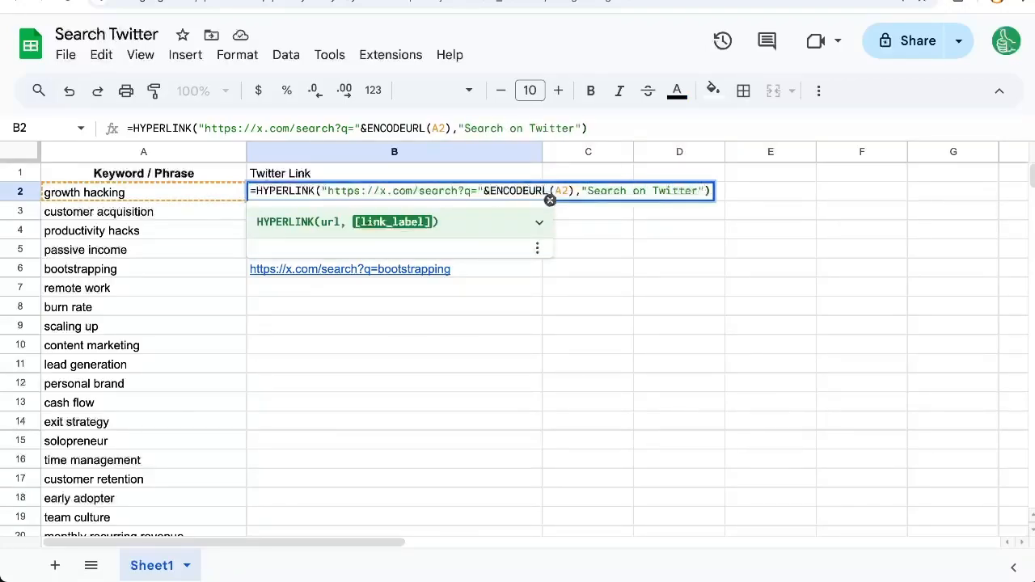
key(Return)
- Fill the labelled HYPERLINK formula from B2 down column B for all the keywords
key(Up)
key(ctrl+shift+Down)
key(ctrl+shift+Down)
key(ctrl+d)
key(ctrl+Home)
key(Down)
- Open the burn rate link in B8, look through the X search results and return to the spreadsheet
click(369, 250)
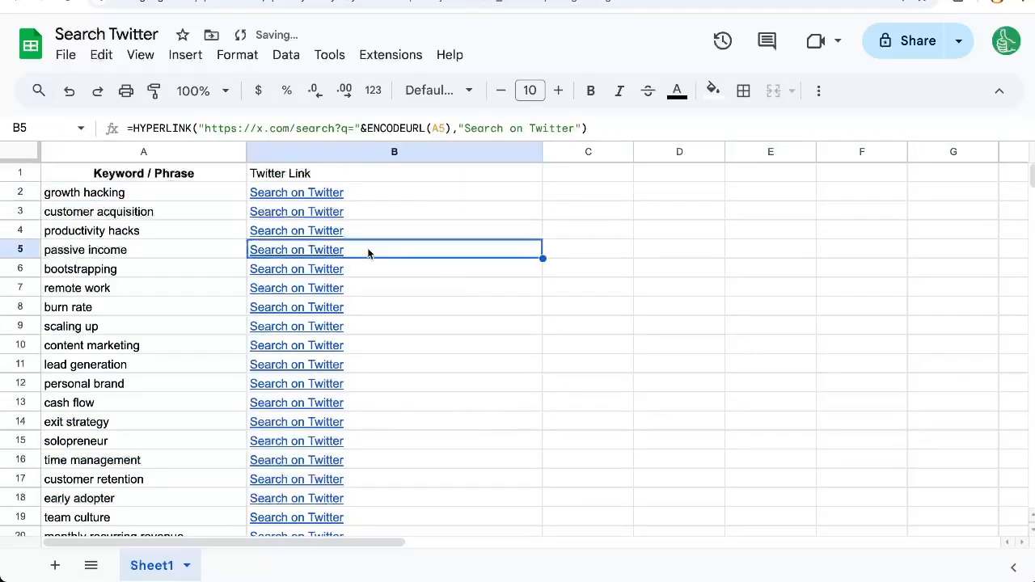
click(133, 270)
drag(300, 254, 308, 331)
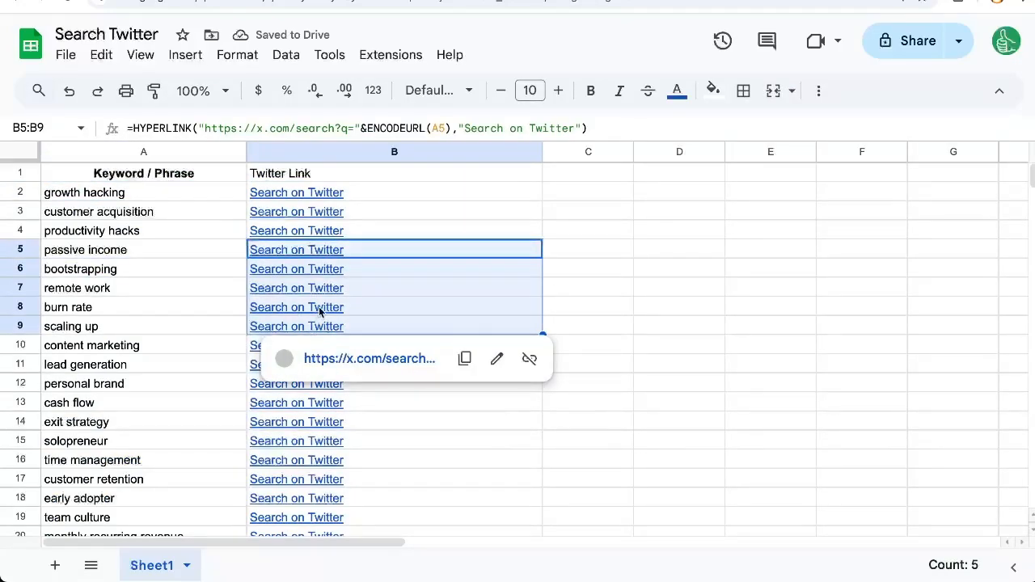
click(319, 307)
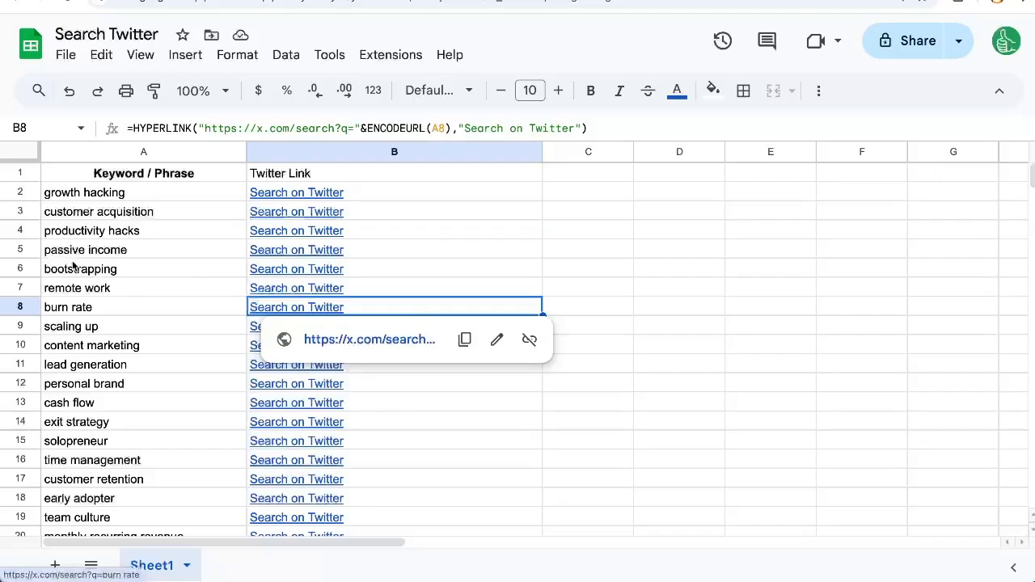
click(340, 340)
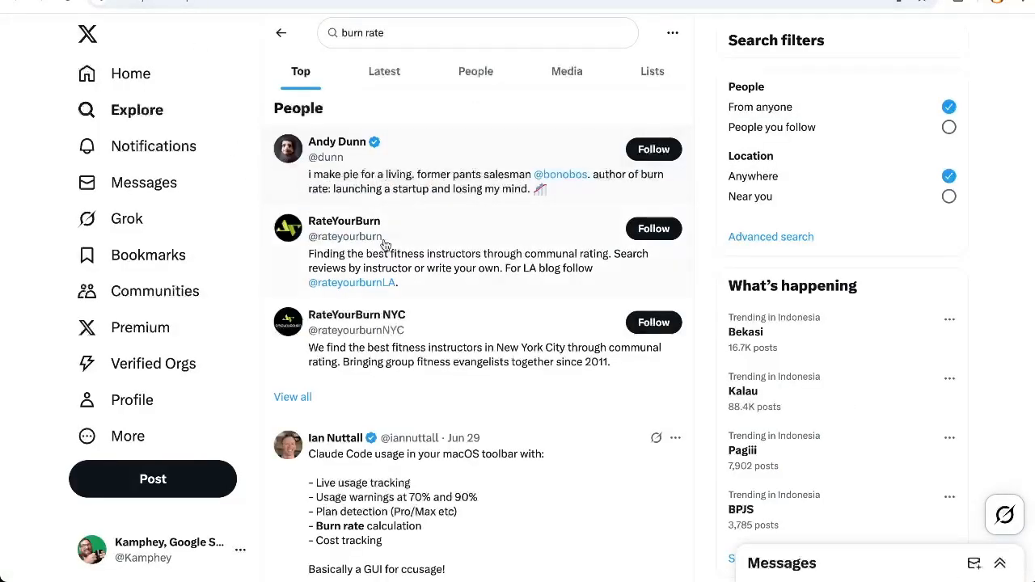
scroll(405, 279, down, 3)
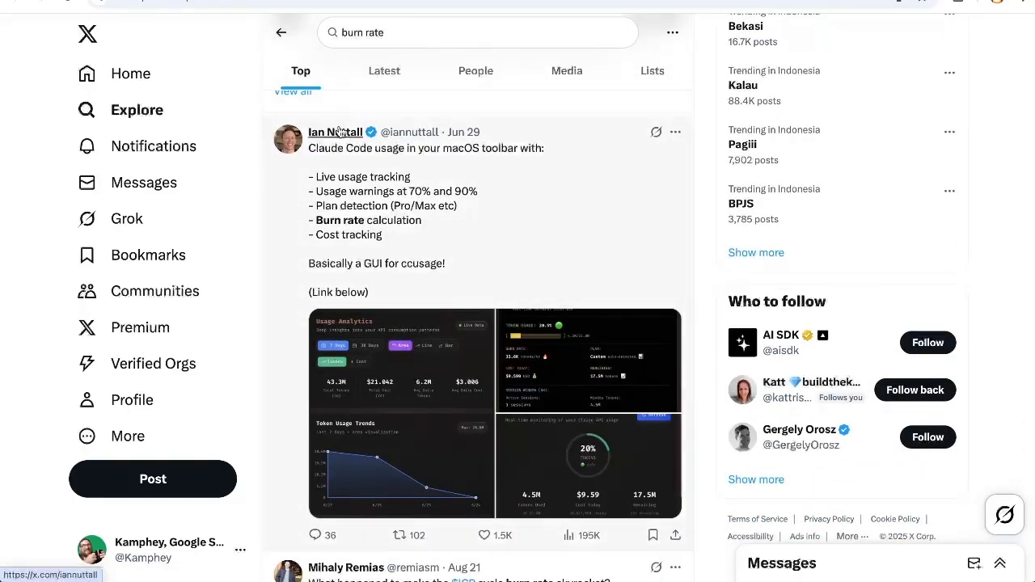
scroll(340, 132, down, 1)
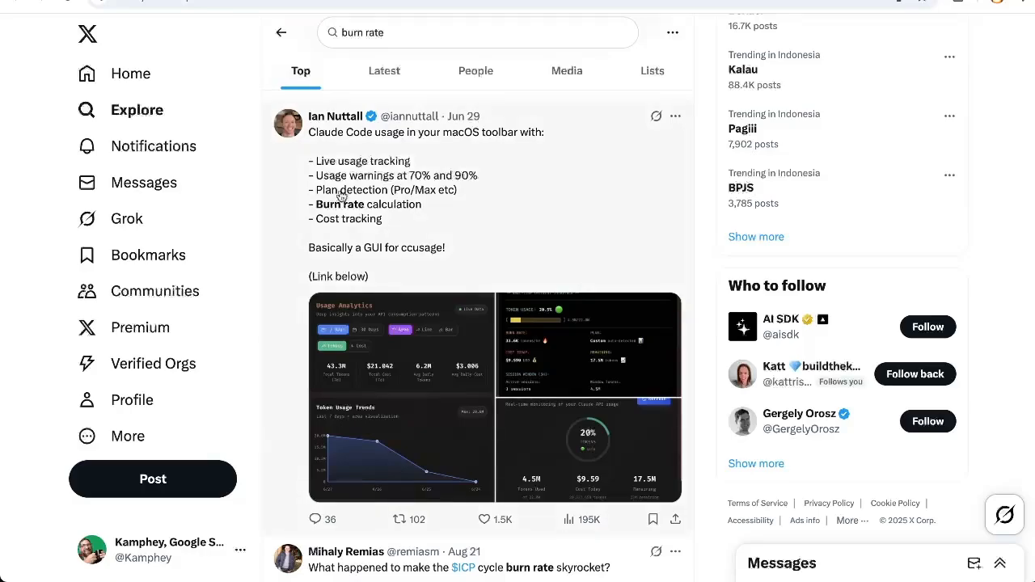
click(182, 1)
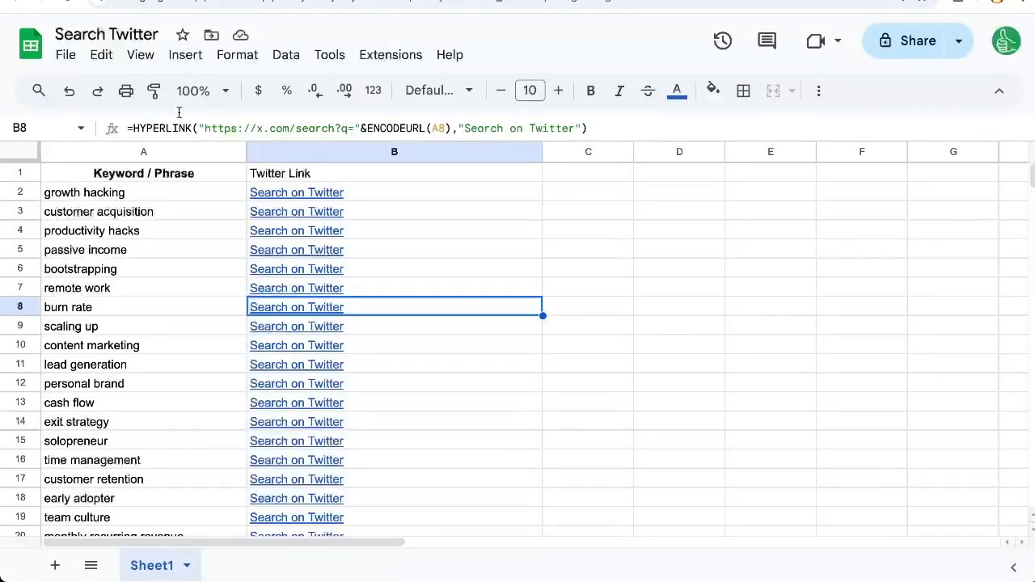
- Change the keyword in A2 to "new to growth hacking"
click(143, 195)
double_click(141, 190)
key(Home)
text(new to)
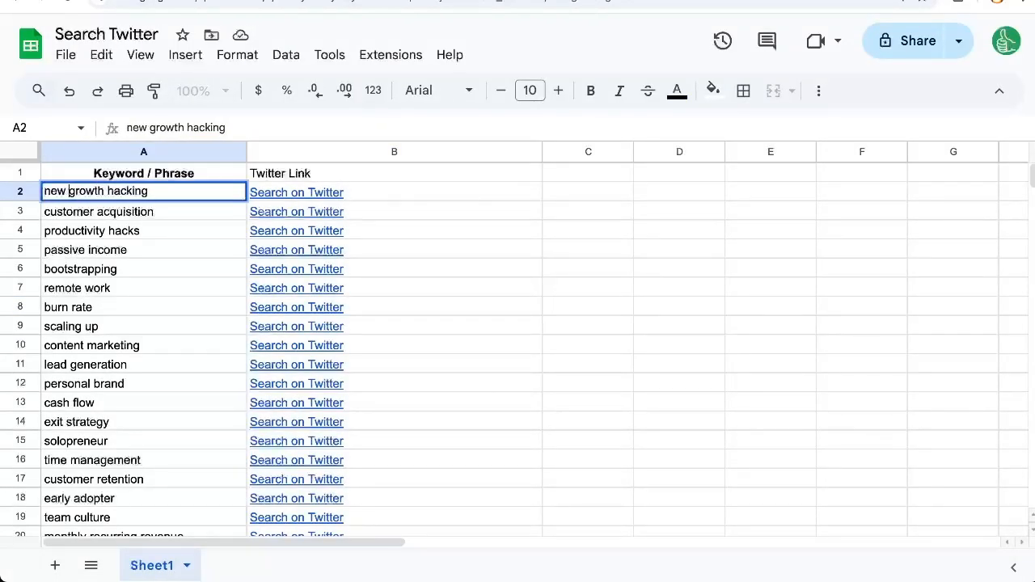
key(Return)
- Open the search link in B2 and look through the X results for the edited phrase
click(267, 194)
scroll(394, 325, down, 10)
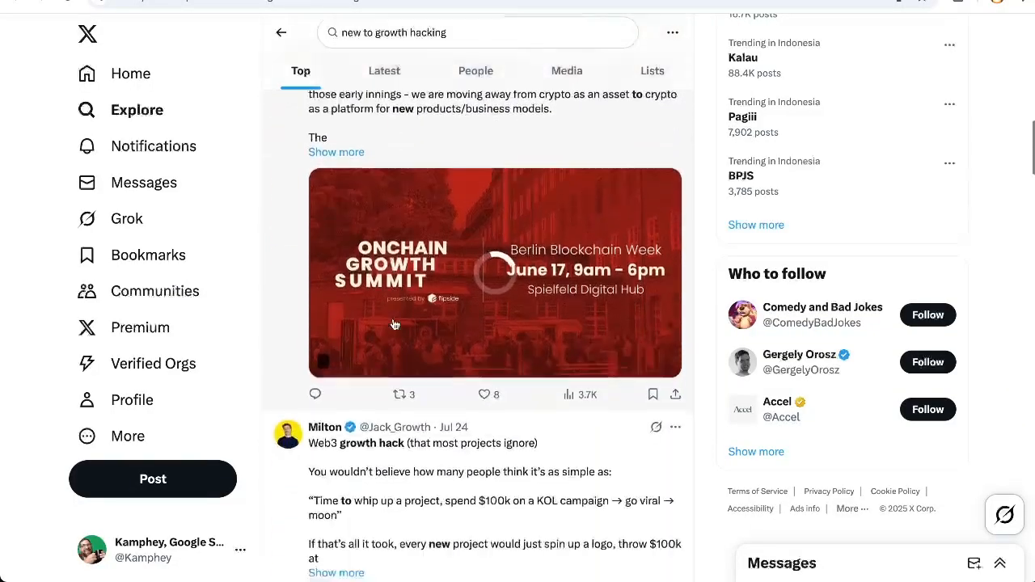
scroll(394, 325, down, 6)
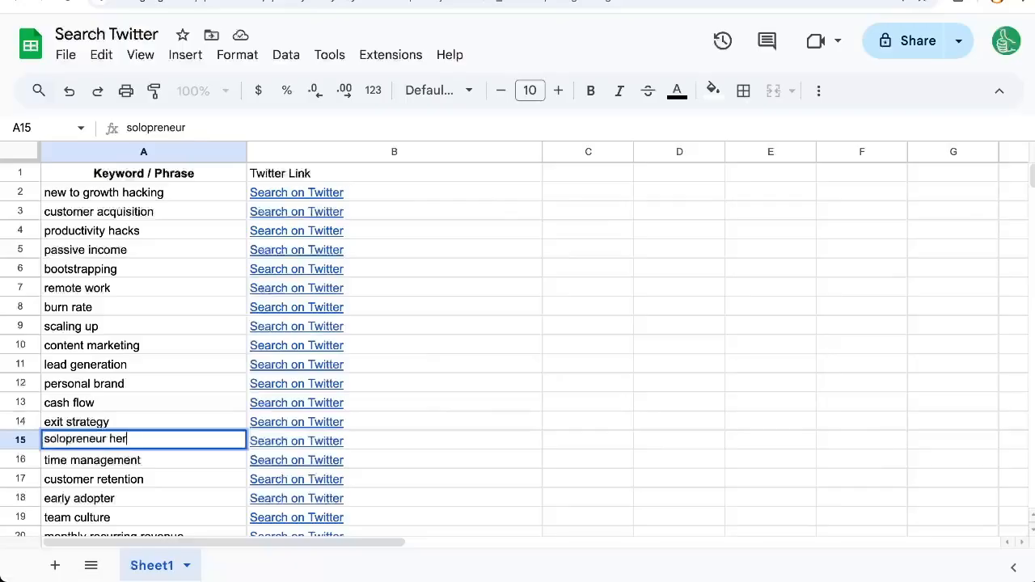
- Return to the spreadsheet and change the keyword in A15 to "solopreneur here"
text(eneur her)
key(Return)
click(132, 441)
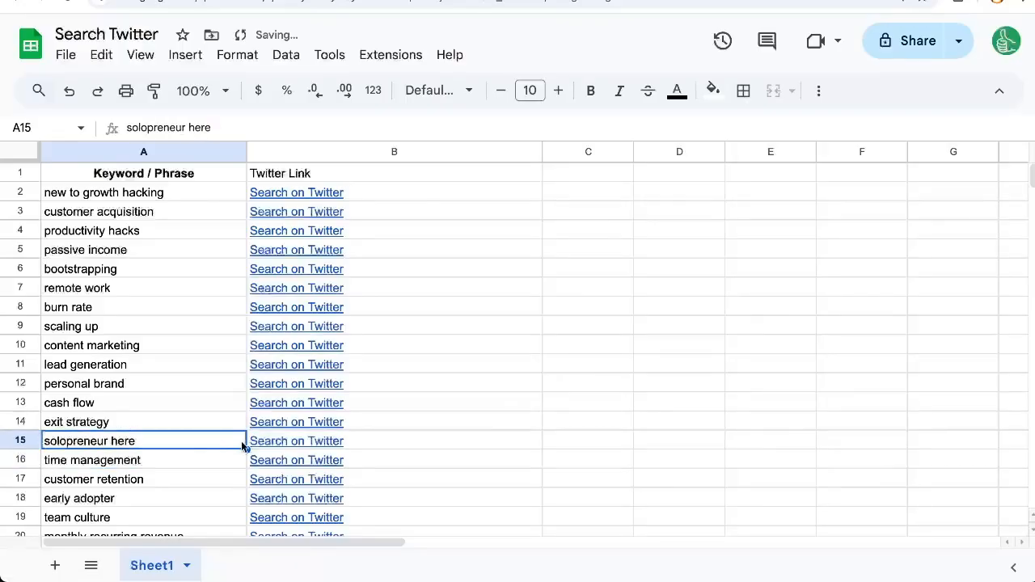
- Open the search link in B15 and look through the X posts for a phrase suited to a more specific search
click(296, 441)
click(344, 471)
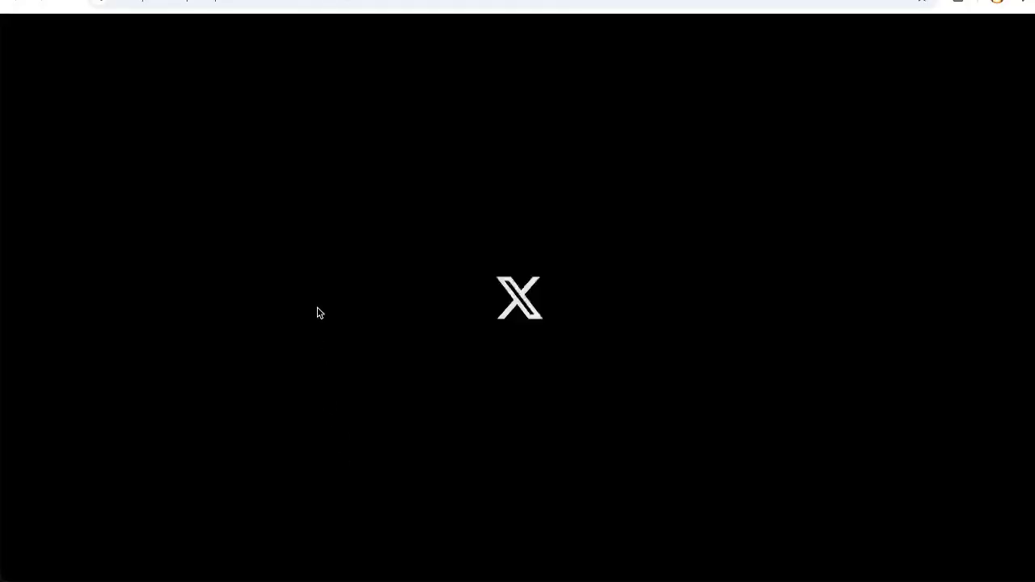
scroll(476, 338, down, 5)
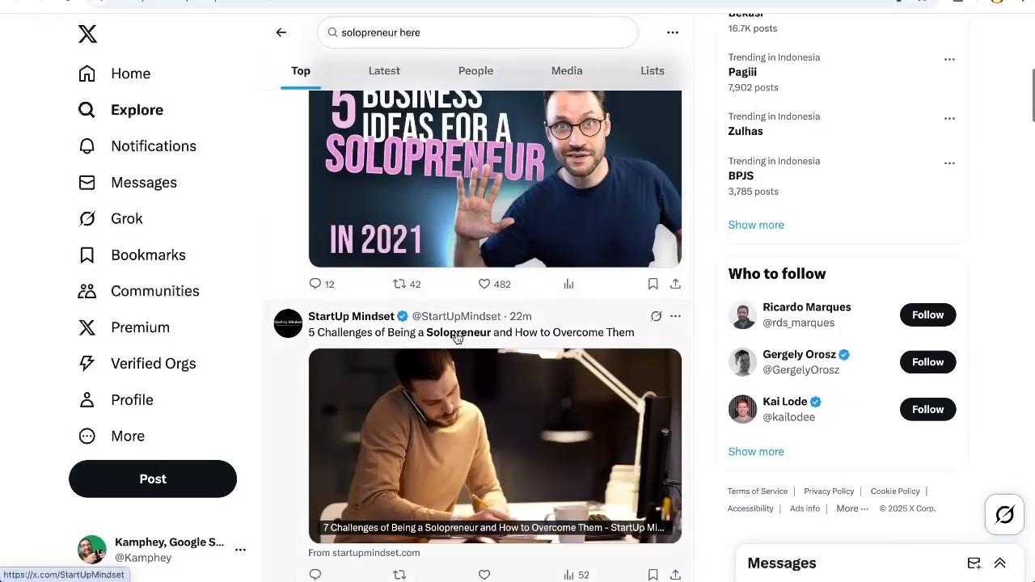
scroll(476, 338, down, 8)
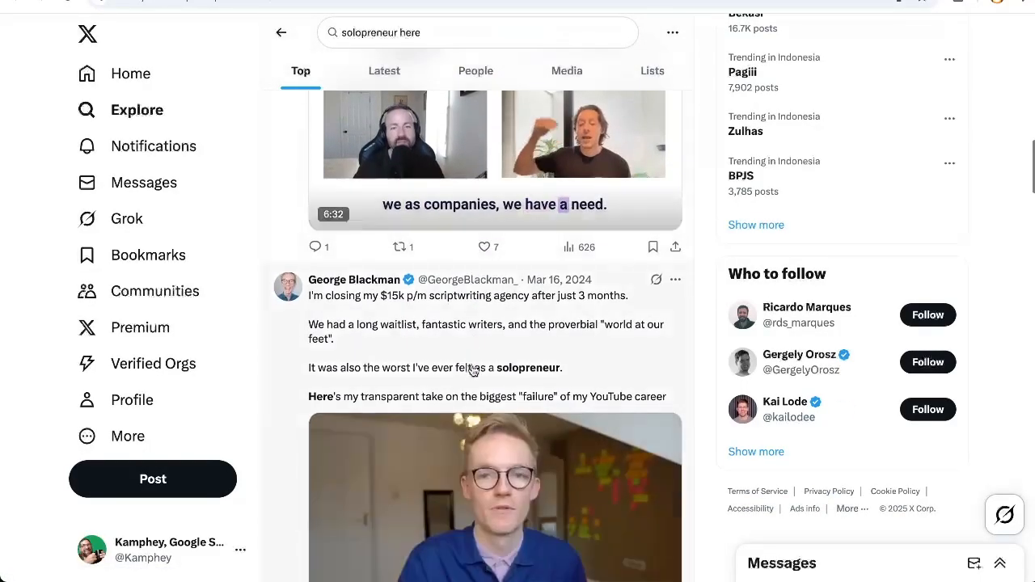
scroll(473, 369, down, 1)
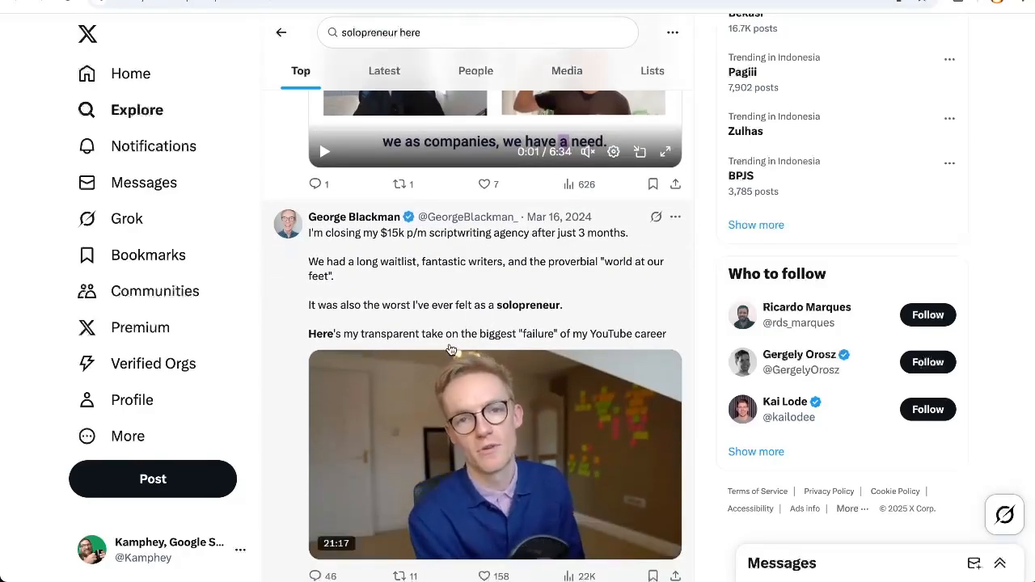
scroll(471, 347, down, 1)
scroll(471, 347, down, 2)
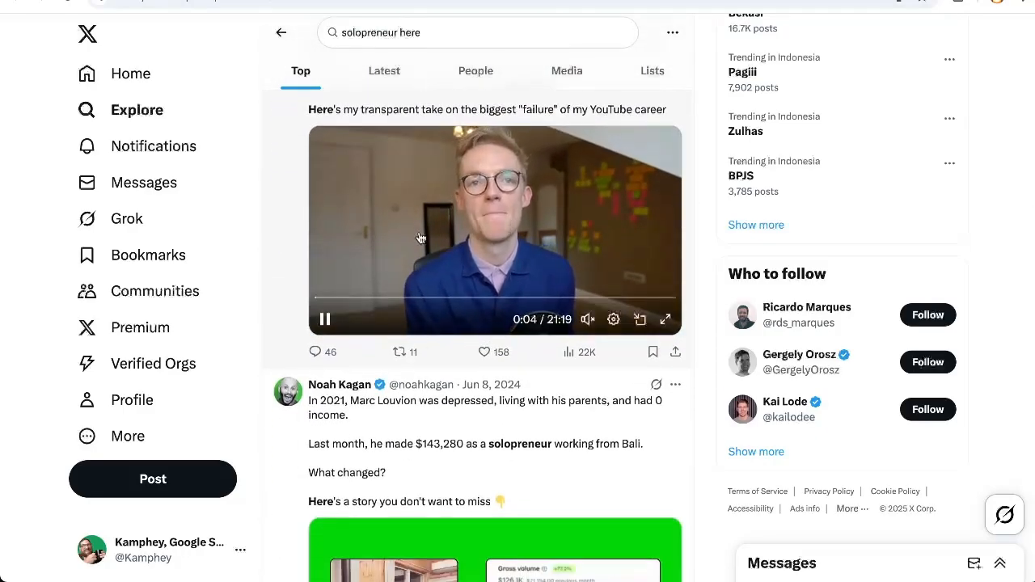
scroll(437, 299, down, 1)
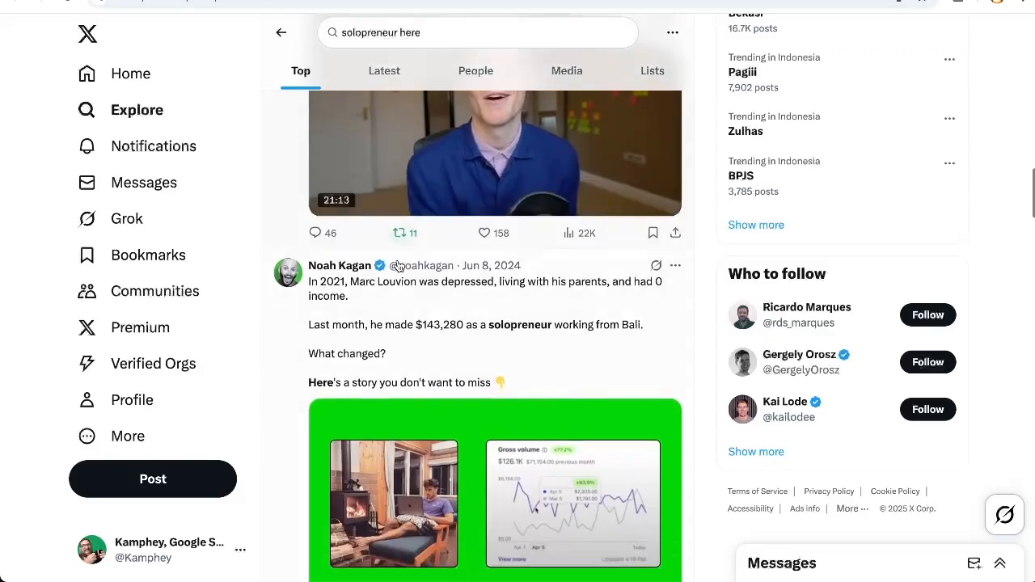
- Copy "as a solopreneur working from Bali" from the X post into A15 of the spreadsheet, without the final period
drag(466, 324, 642, 334)
key(ctrl+c)
click(148, 1)
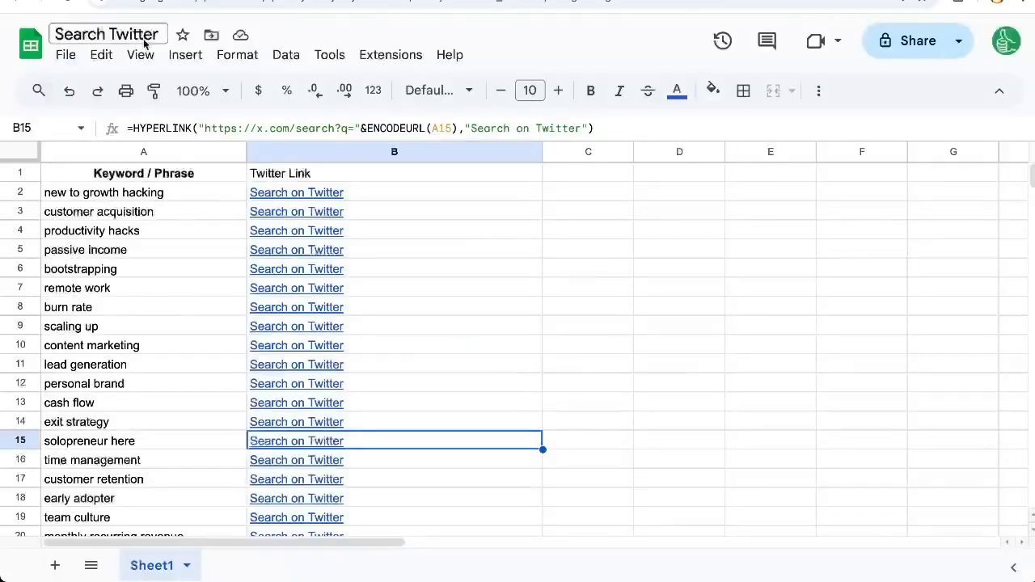
click(101, 441)
key(ctrl+v)
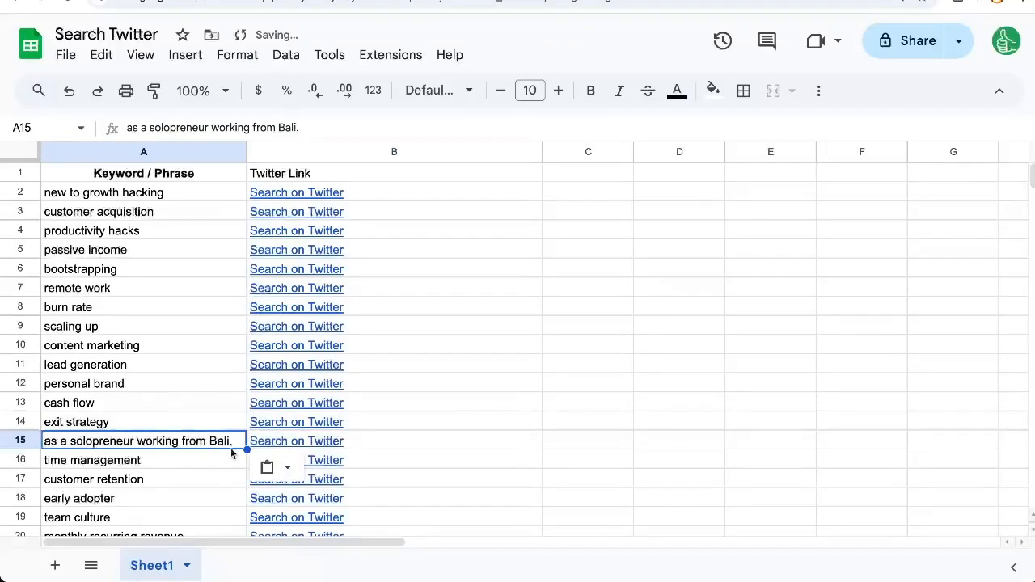
key(Return)
key(BackSpace)
key(Return)
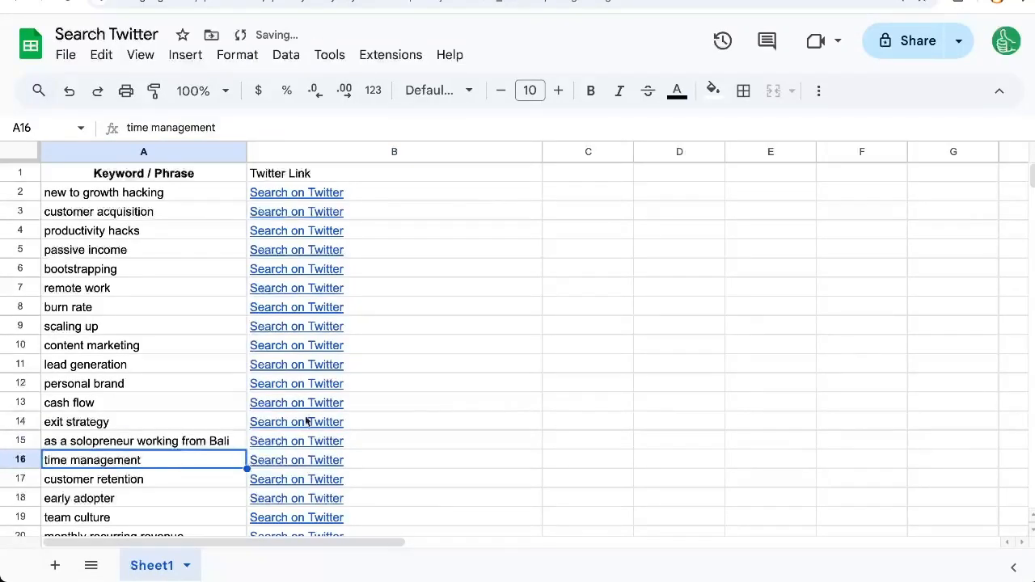
- Open the search link in B15 and look through the X results for the Bali phrase
click(331, 442)
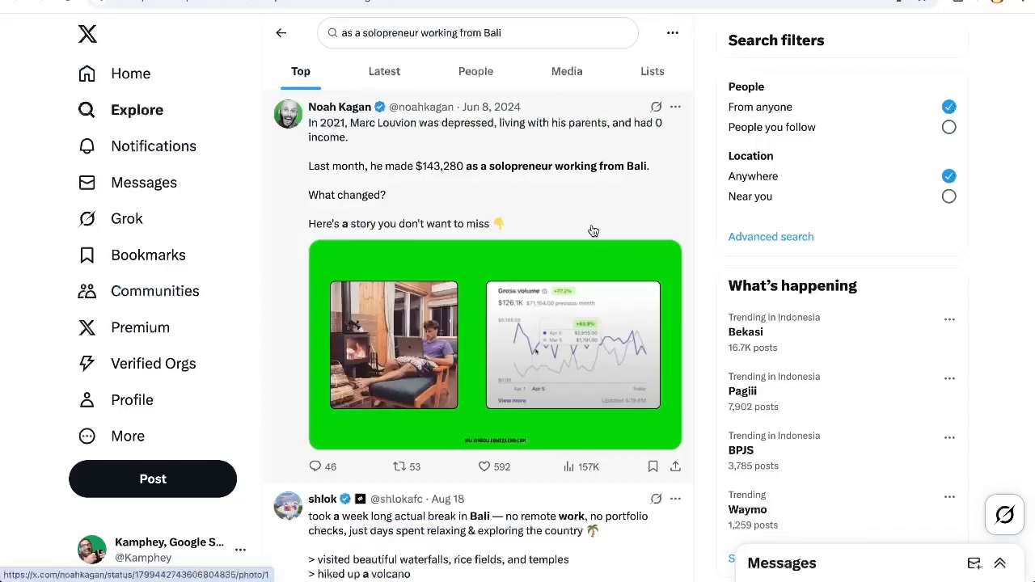
scroll(593, 231, down, 4)
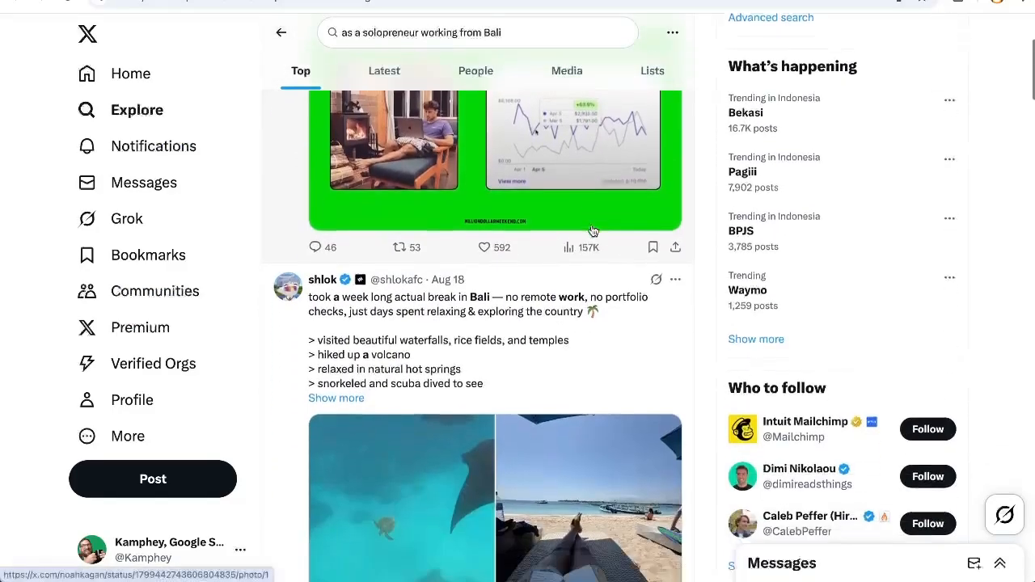
scroll(572, 288, down, 4)
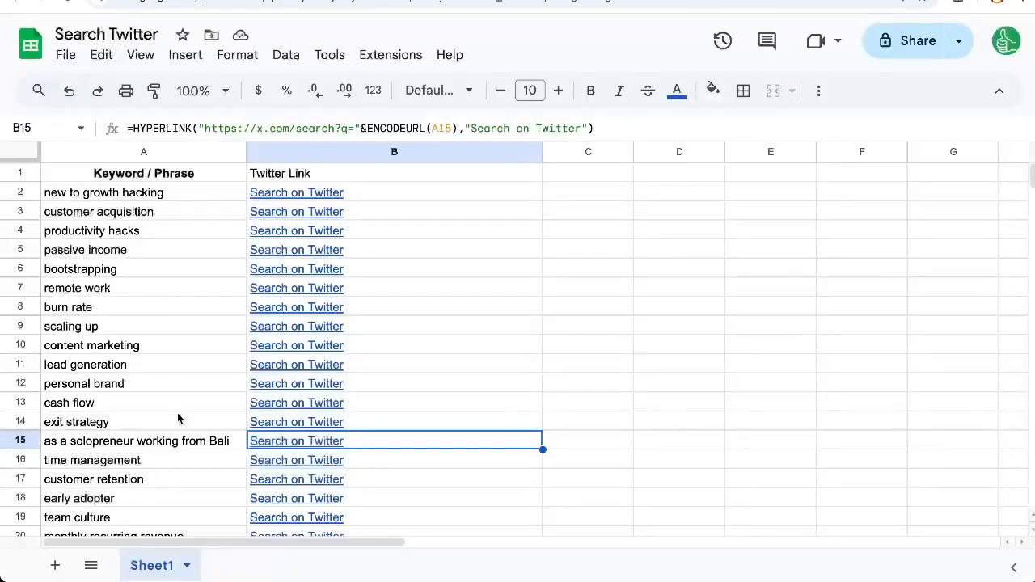
- Back in the spreadsheet, copy the A15 phrase into A16 and change it to "as a solopreneur working from Thailand"
click(165, 443)
key(ctrl+c)
click(166, 460)
key(ctrl+v)
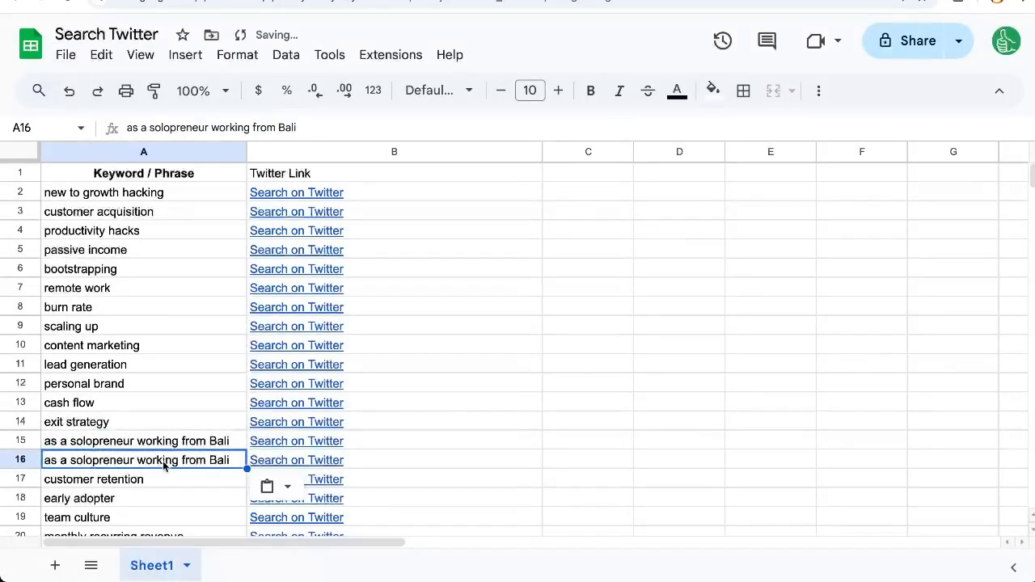
key(BackSpace)
text(Thailand)
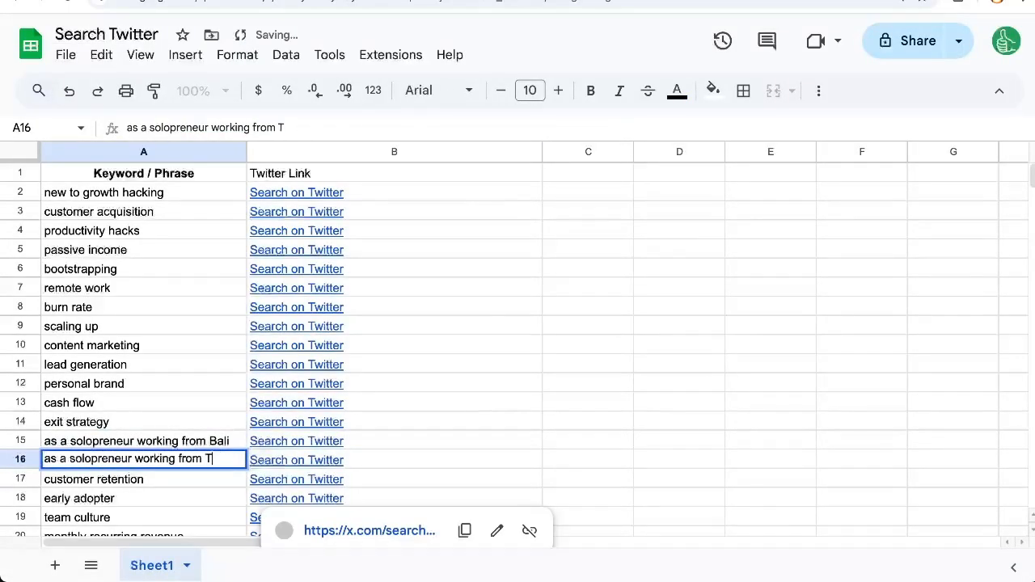
- Copy the Thailand phrase from A16 into A17 and change its place name to Bangkok
click(204, 462)
key(ctrl+c)
click(204, 483)
key(ctrl+v)
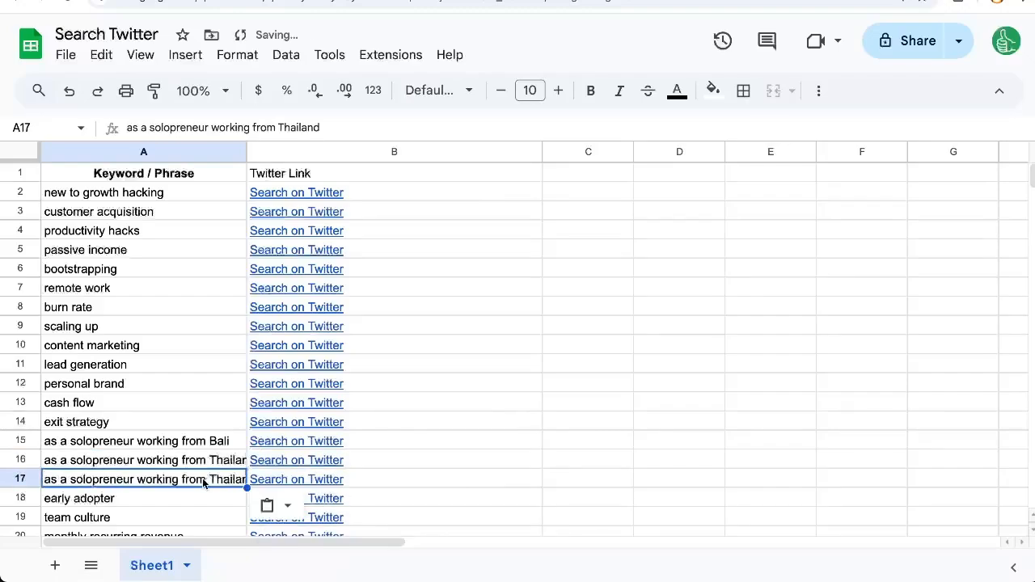
double_click(204, 483)
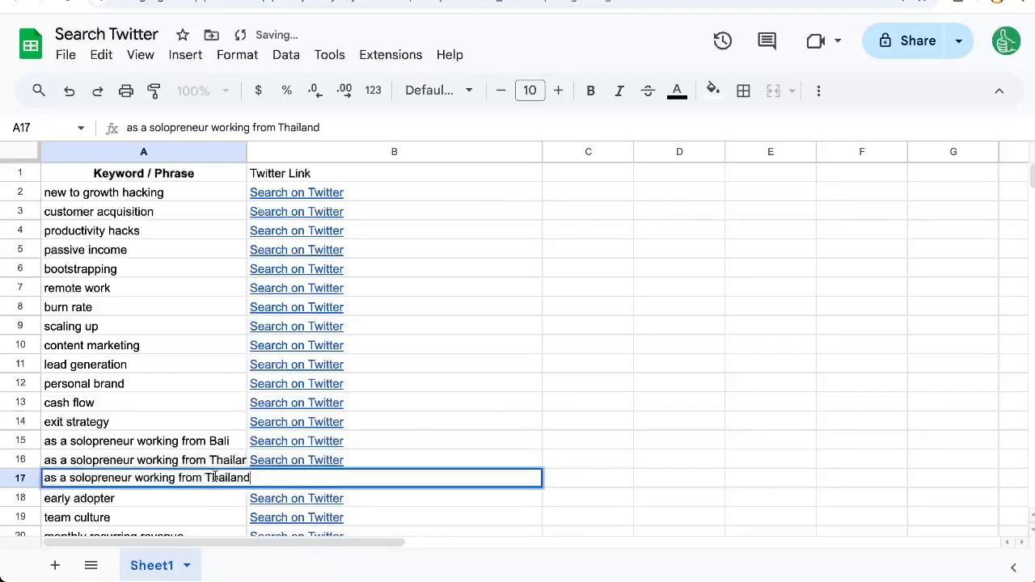
double_click(215, 478)
text(Bankg)
key(BackSpace)
key(BackSpace)
text(gkok)
key(Return)
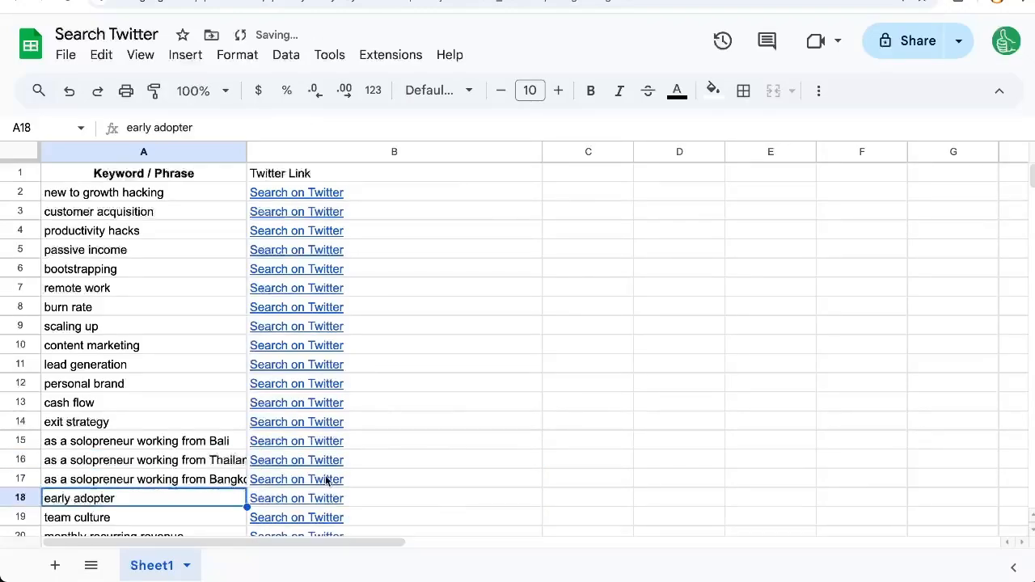
- Check the search link in B17 for the Bangkok phrase and go back to the Bali phrase in A15
click(316, 484)
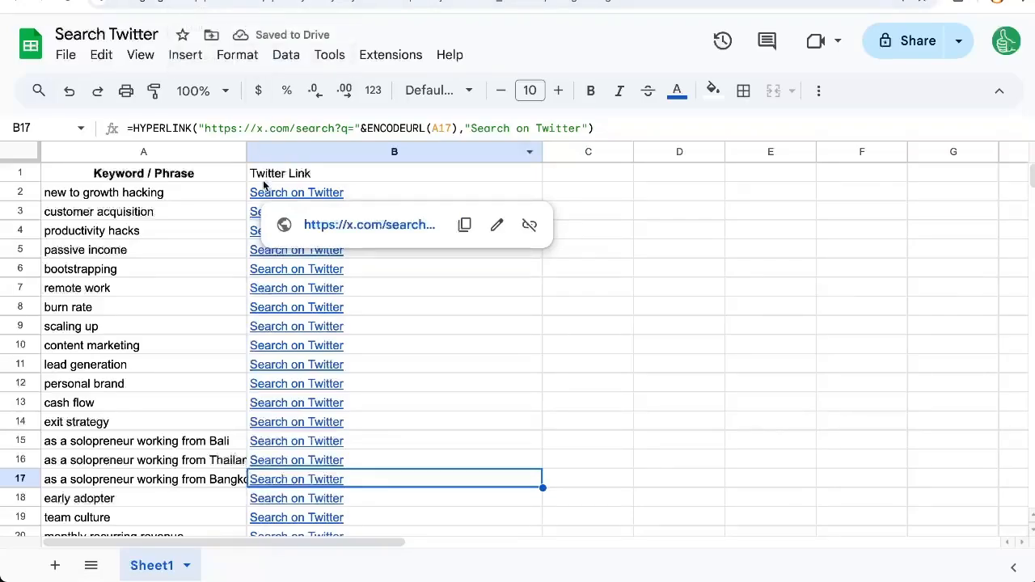
click(160, 444)
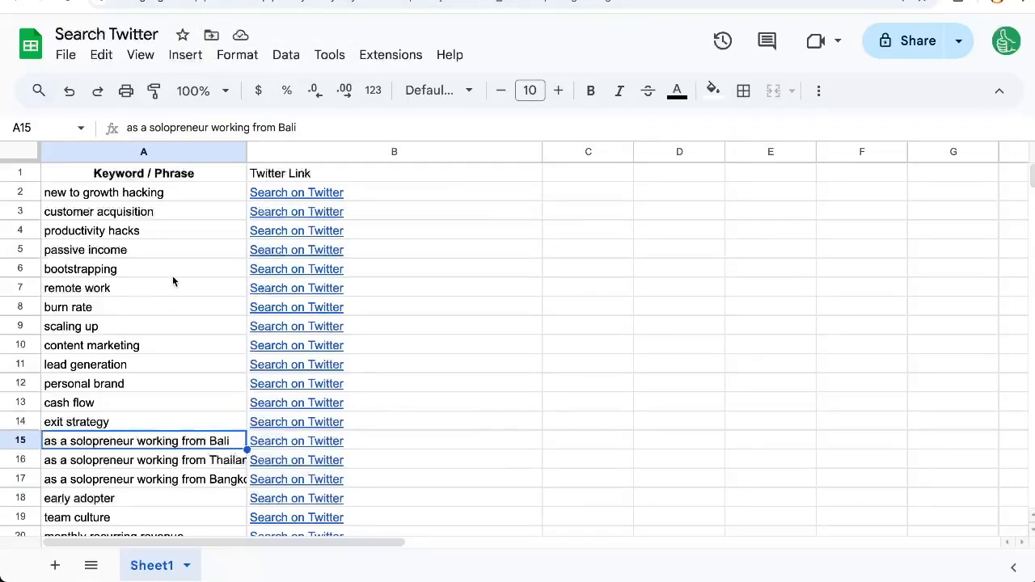
- Switch to the "SearchLord: One Sheet to Search Them All" spreadsheet and examine the site links on its SEARCH and SEARCH_SOME sheets
mouse_move(263, 208)
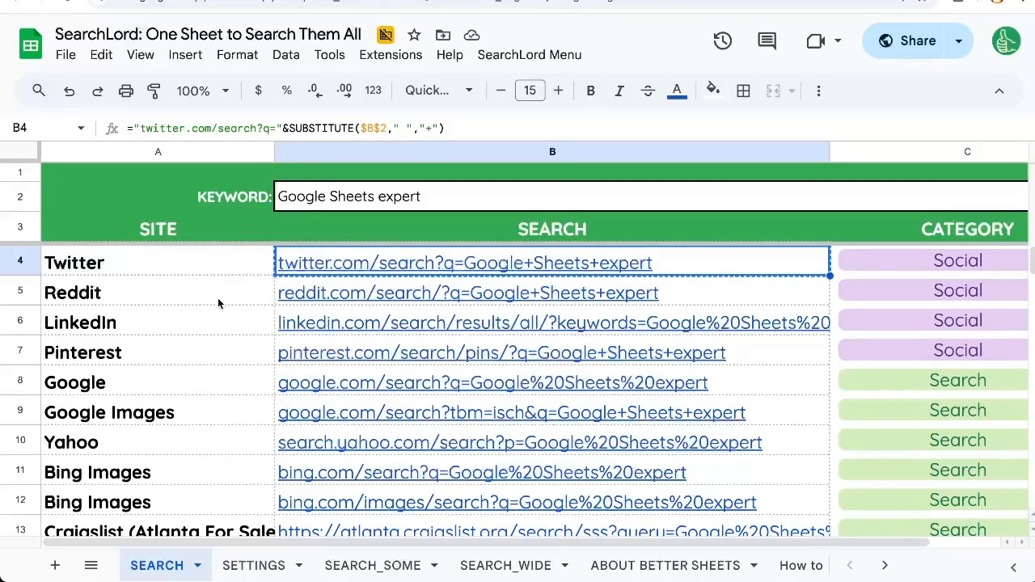
click(221, 301)
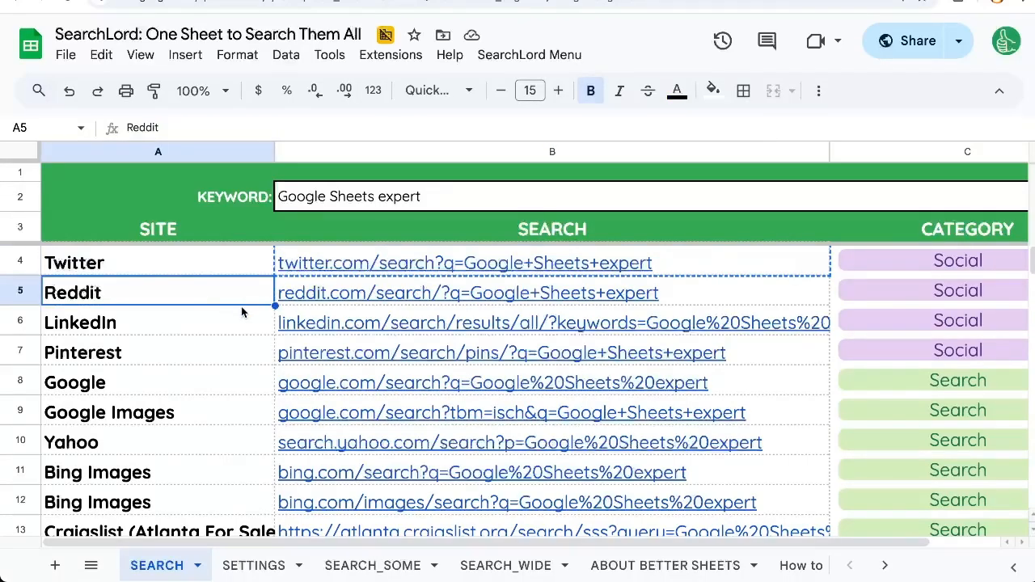
scroll(236, 365, down, 1)
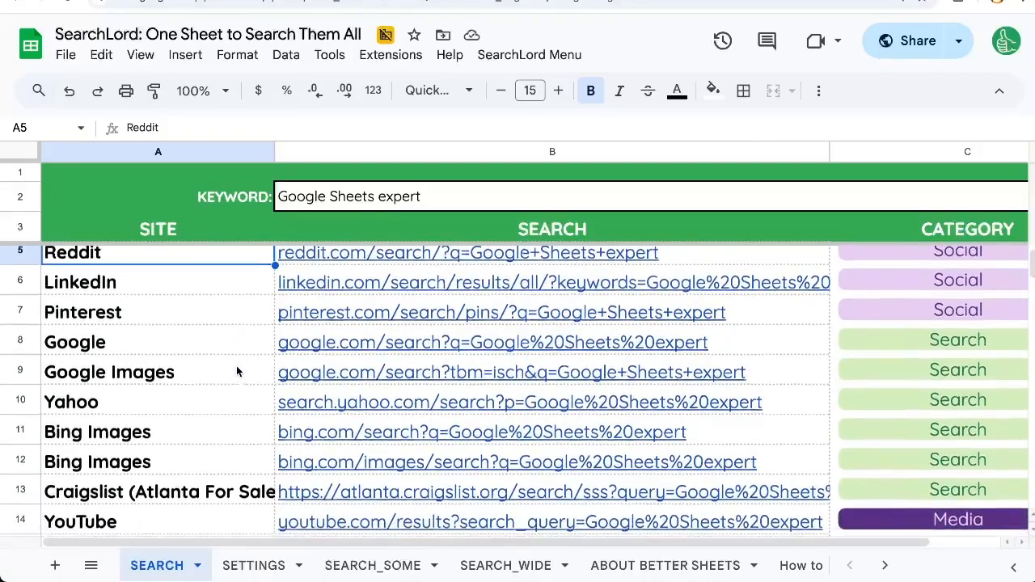
scroll(236, 365, down, 5)
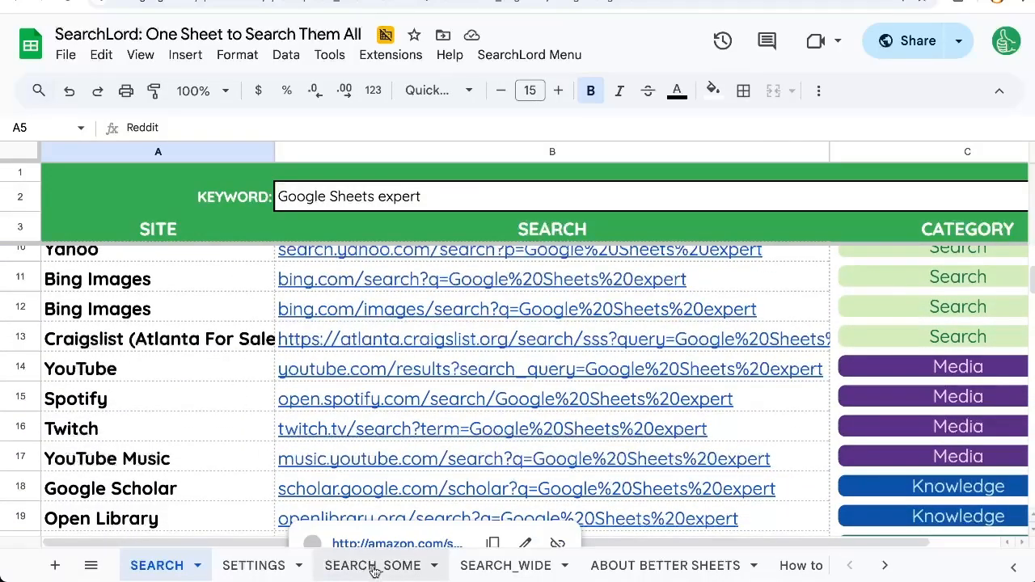
click(373, 565)
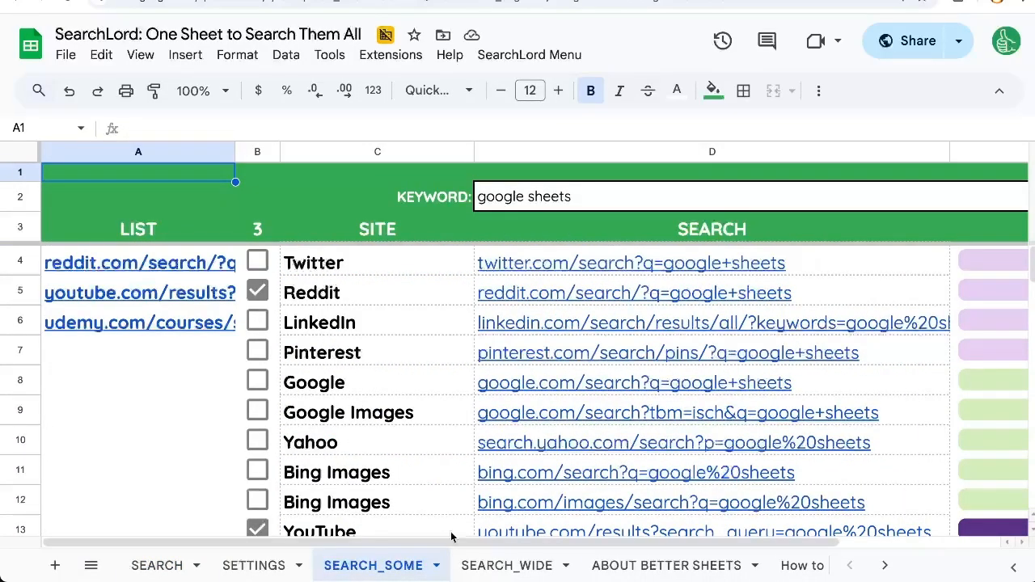
- Open the SEARCH_WIDE sheet and examine the keyword list in A4:A13 together with its link columns for each site
click(492, 566)
click(240, 274)
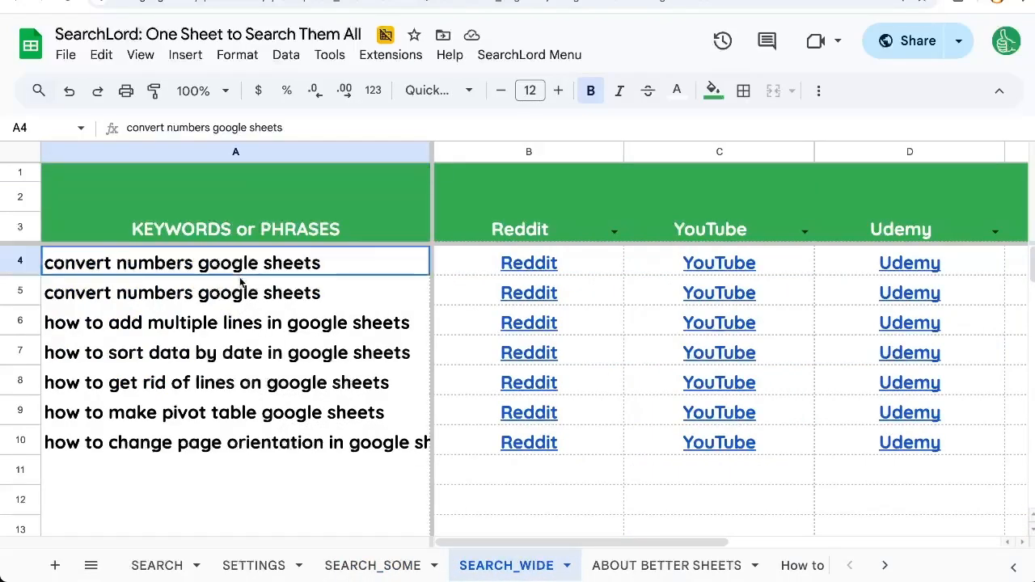
drag(240, 280, 252, 464)
scroll(613, 316, right, 7)
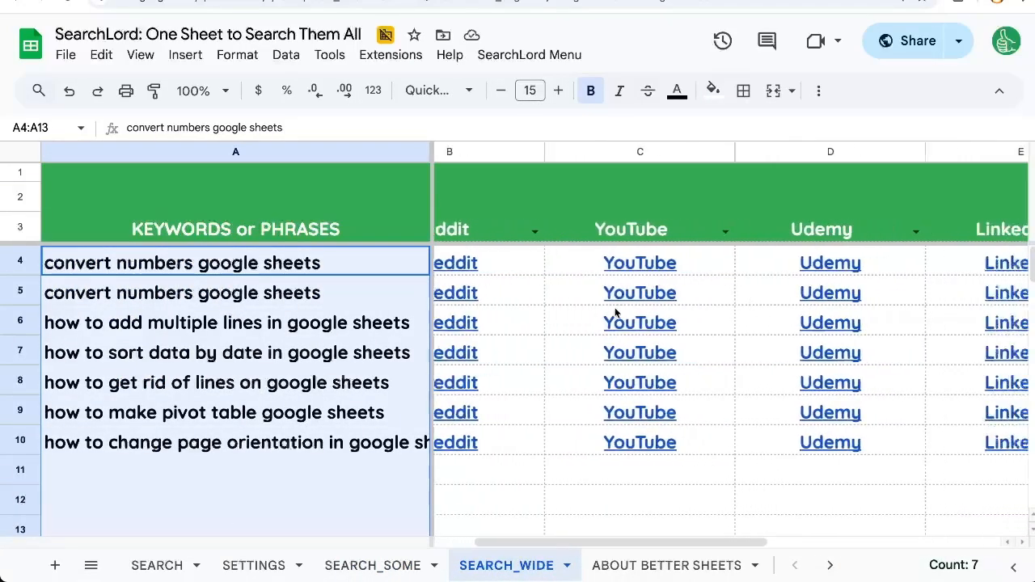
scroll(615, 313, left, 7)
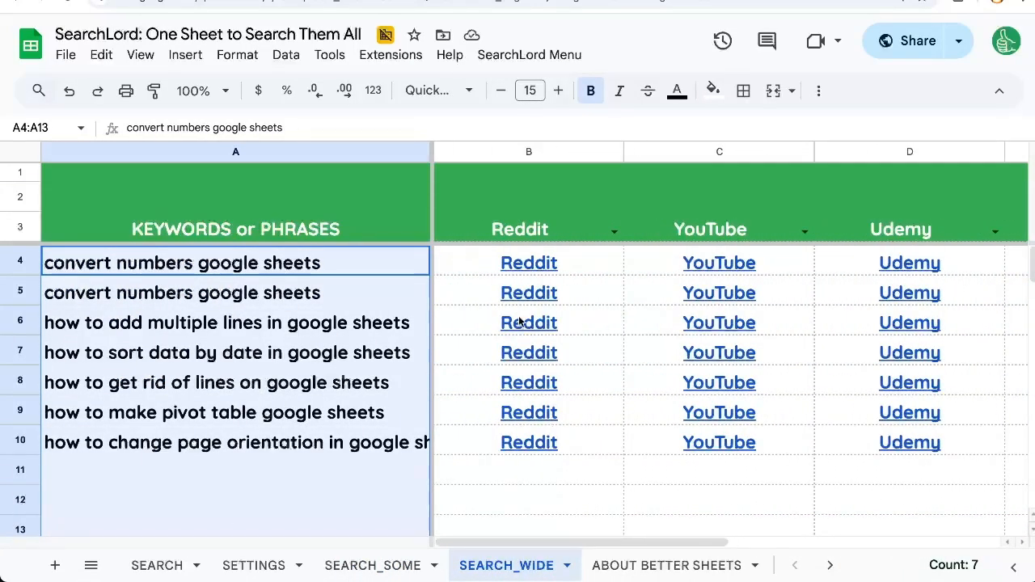
mouse_move(519, 322)
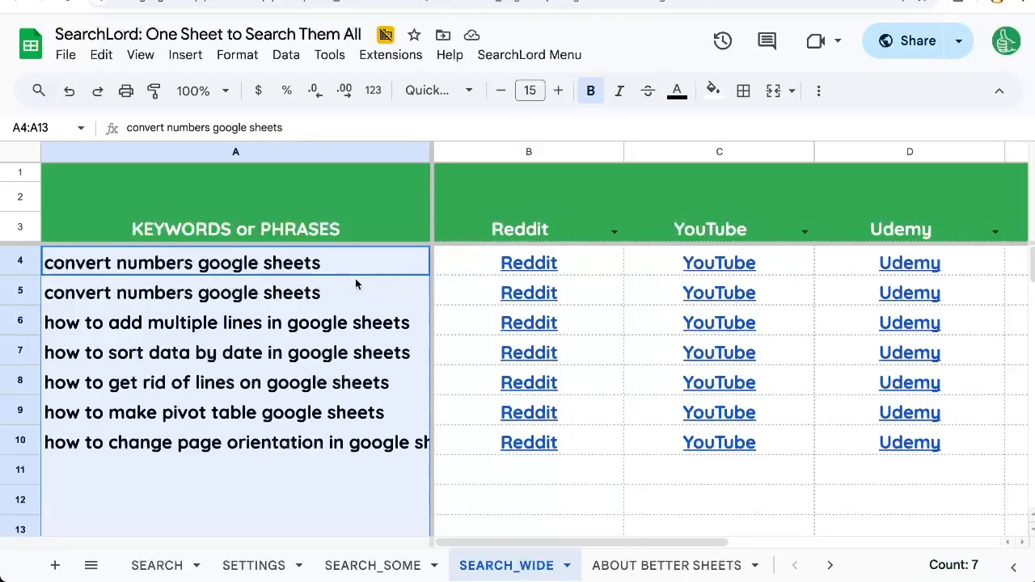